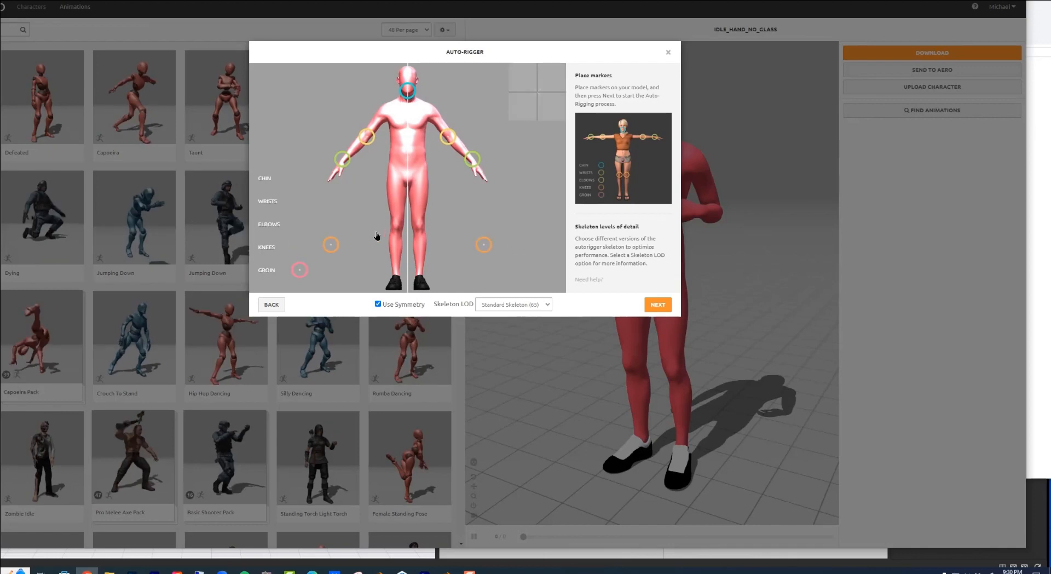
- Place the knee markers on the character's knees in the Mixamo auto-rigger
{"action": "left_click_drag", "start_coordinate": [296, 246], "coordinate": [397, 230]}
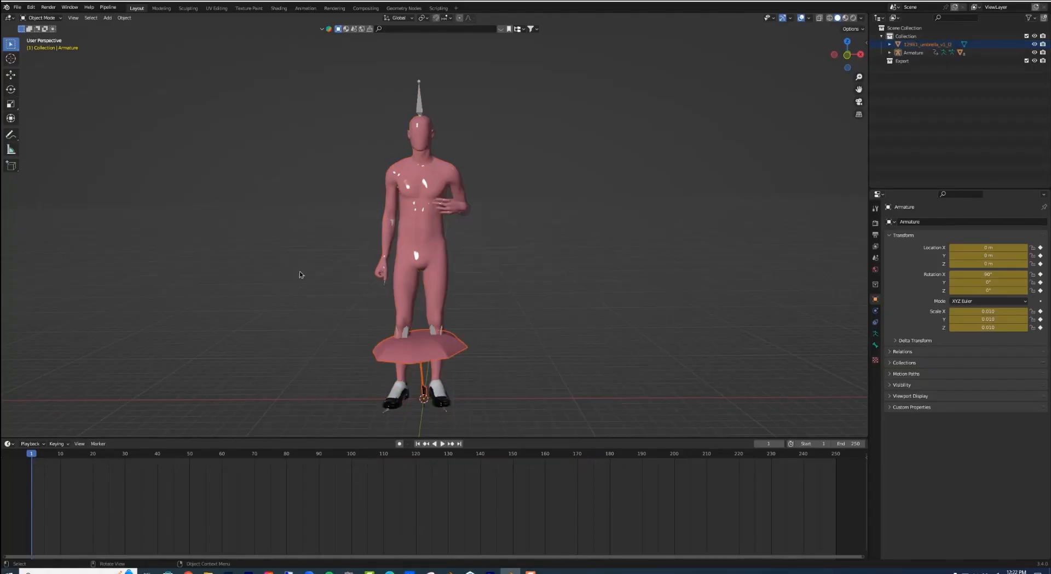
- Switch to Blender, scale the umbrella and fit its handle into the character's left hand
{"action": "key", "text": "s"}
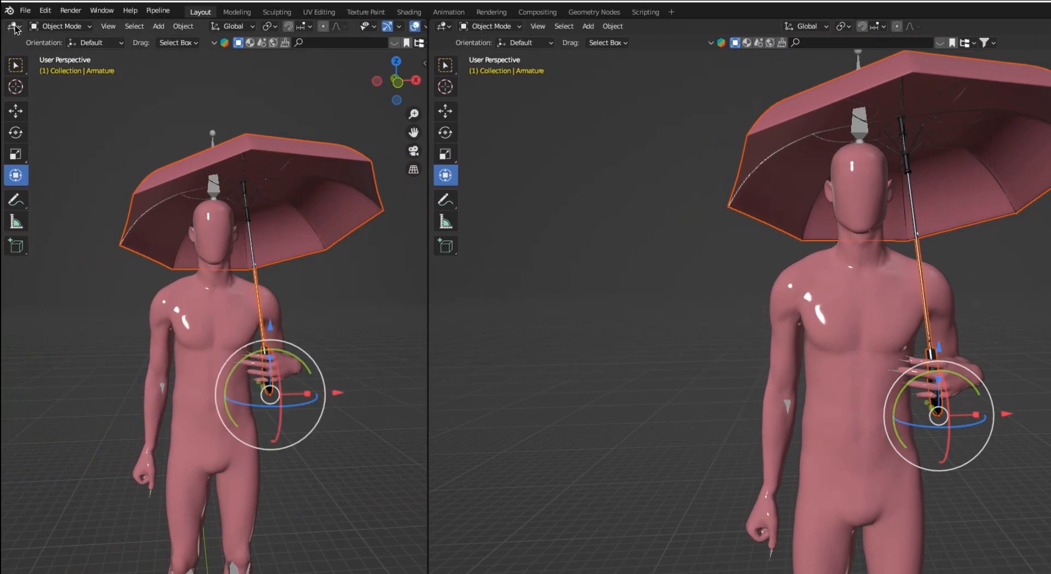
- Push the armature's action down into a strip in the Nonlinear Animation editor and add an empty track above it
{"action": "left_click", "coordinate": [15, 28]}
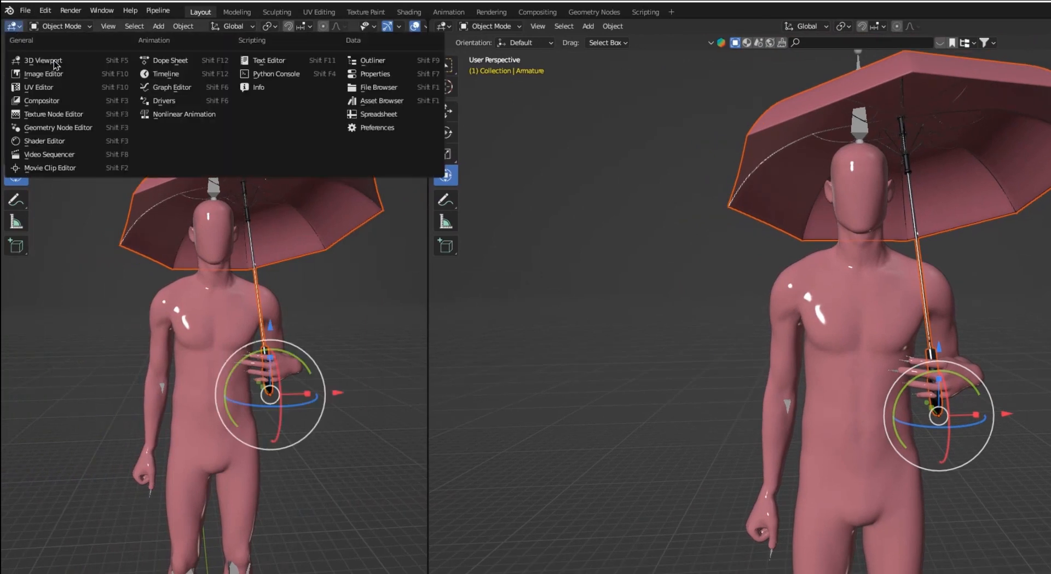
{"action": "left_click", "coordinate": [179, 120]}
{"action": "left_click", "coordinate": [115, 72]}
{"action": "key", "text": "n"}
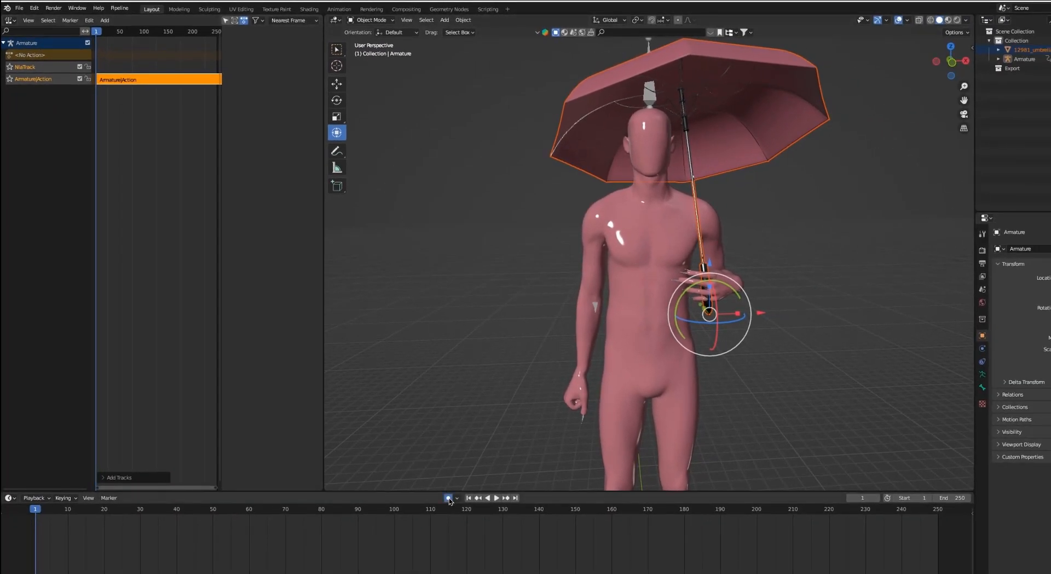
- Put the armature in Pose Mode and display its bones in front of the mesh
{"action": "left_click", "coordinate": [383, 20]}
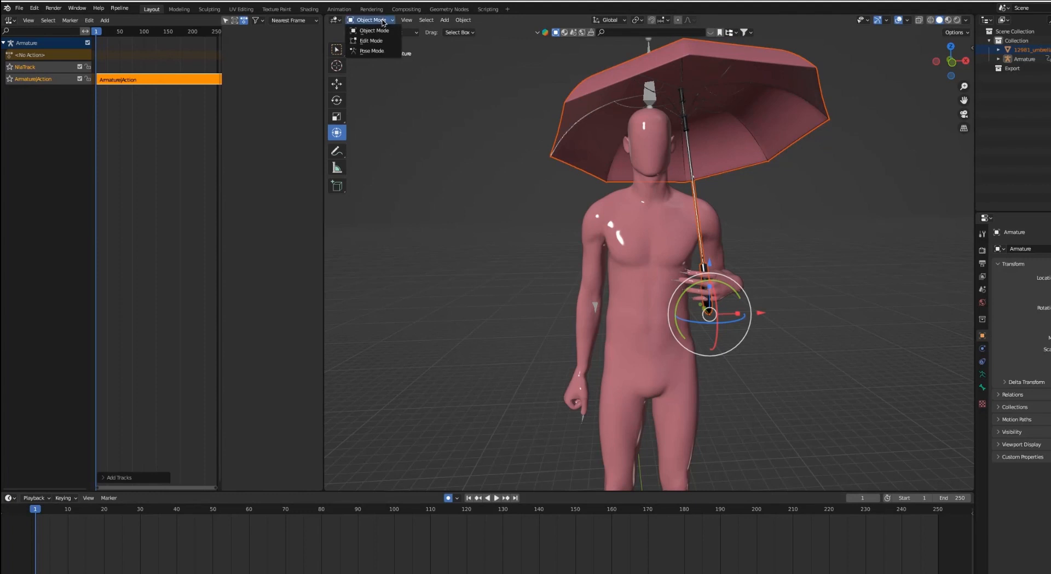
{"action": "left_click", "coordinate": [372, 51]}
{"action": "left_click", "coordinate": [982, 374]}
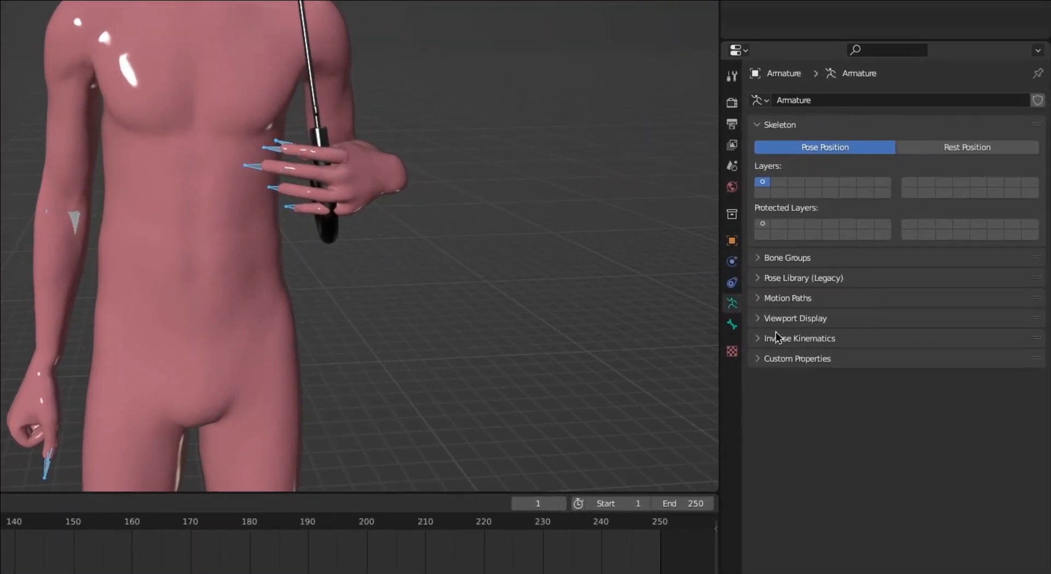
{"action": "left_click", "coordinate": [766, 318]}
{"action": "left_click", "coordinate": [871, 408]}
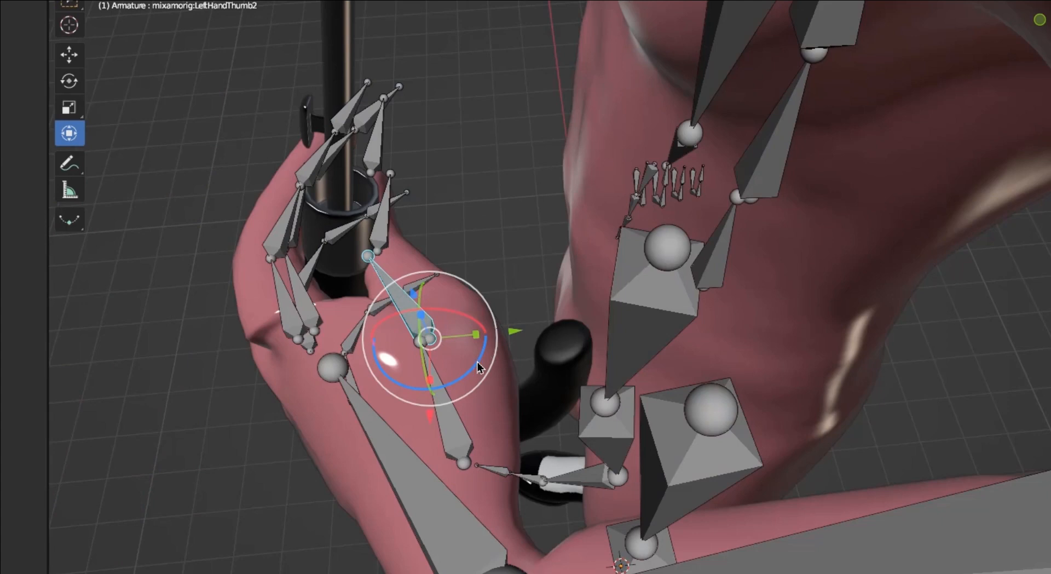
- Rotate the left hand's thumb and finger bones so that the hand grips the umbrella handle
{"action": "left_click_drag", "start_coordinate": [477, 362], "coordinate": [501, 246]}
{"action": "left_click", "coordinate": [454, 208]}
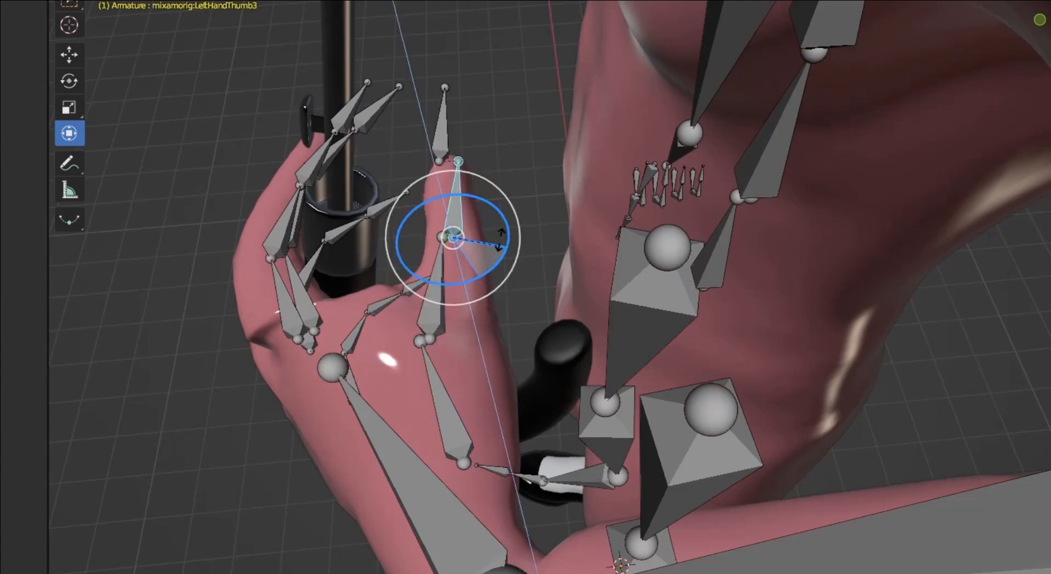
{"action": "left_click", "coordinate": [295, 323]}
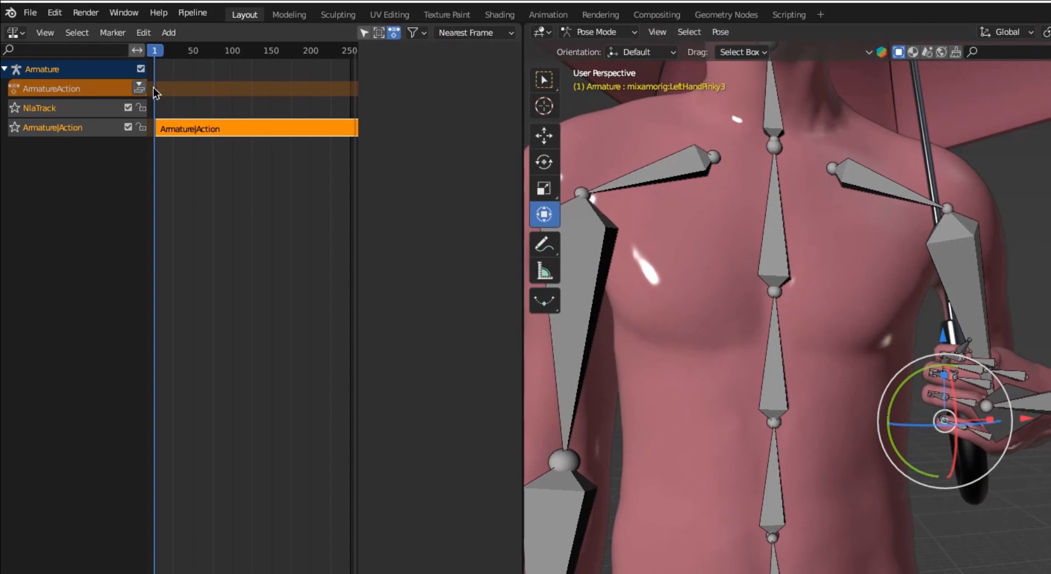
- Push the hand-pose action down into the empty track and give its strip Nothing extrapolation and end frame 335.4
{"action": "left_click", "coordinate": [139, 88]}
{"action": "key", "text": "n"}
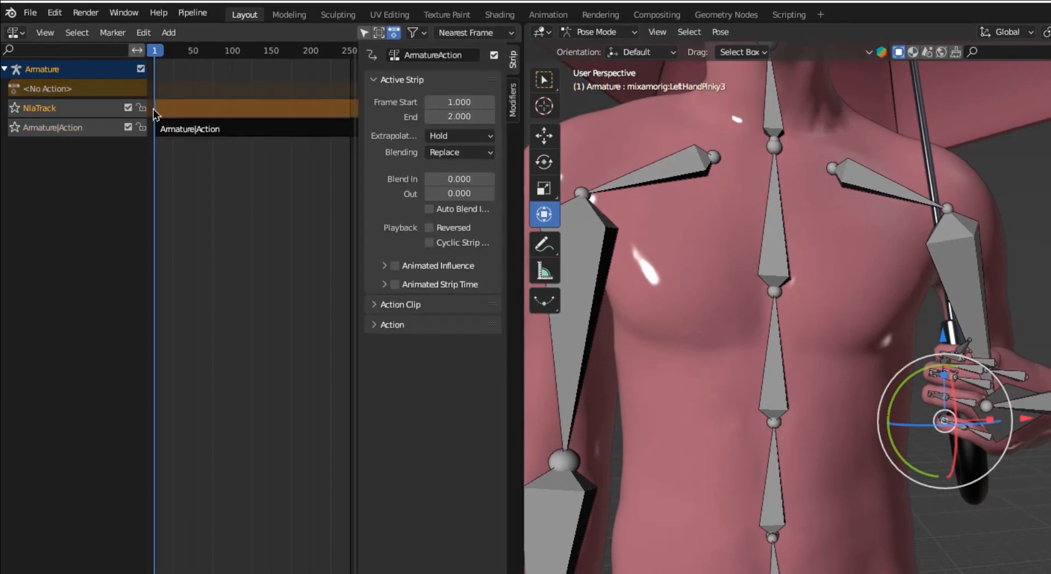
{"action": "left_click", "coordinate": [458, 137]}
{"action": "left_click", "coordinate": [462, 154]}
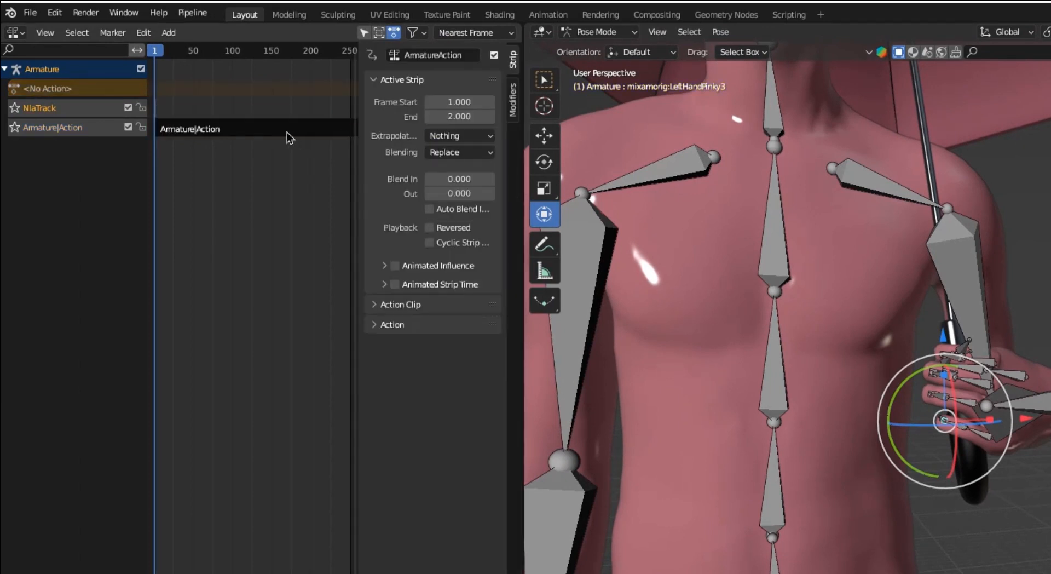
{"action": "mouse_move", "coordinate": [444, 116]}
{"action": "left_mouse_down"}
{"action": "mouse_move", "coordinate": [493, 116]}
{"action": "mouse_move", "coordinate": [446, 125]}
{"action": "left_mouse_up"}
- Set the extrapolation of the Armature|Action strip to Nothing
{"action": "left_click", "coordinate": [256, 132]}
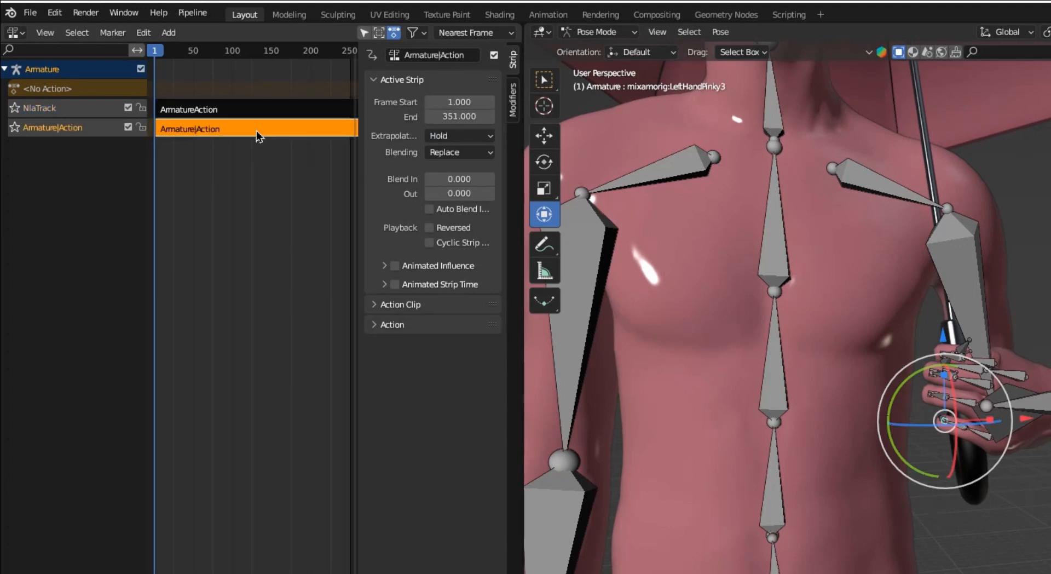
{"action": "left_click", "coordinate": [452, 137]}
{"action": "left_click", "coordinate": [449, 146]}
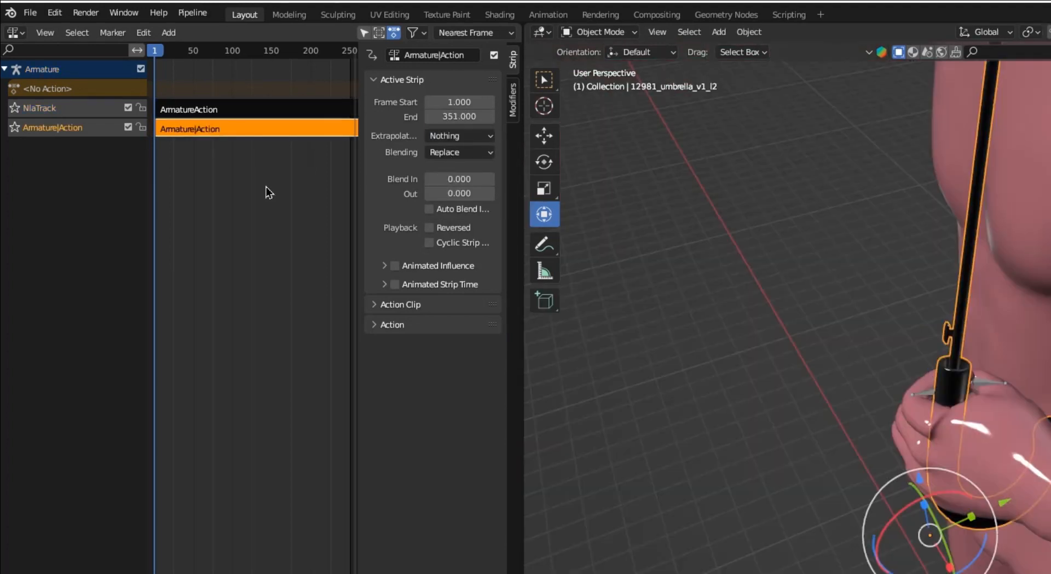
- Bake both armature strips into one action for all bones, overwriting the current action and including Pose and Object data
{"action": "left_click", "coordinate": [266, 186]}
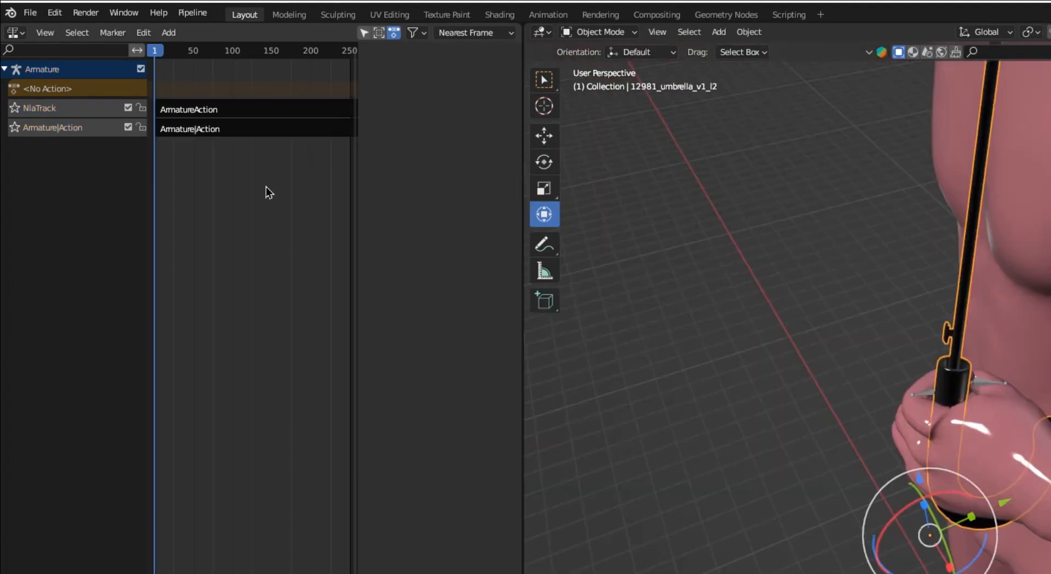
{"action": "left_click", "coordinate": [244, 131]}
{"action": "left_click", "coordinate": [242, 109], "text": "shift"}
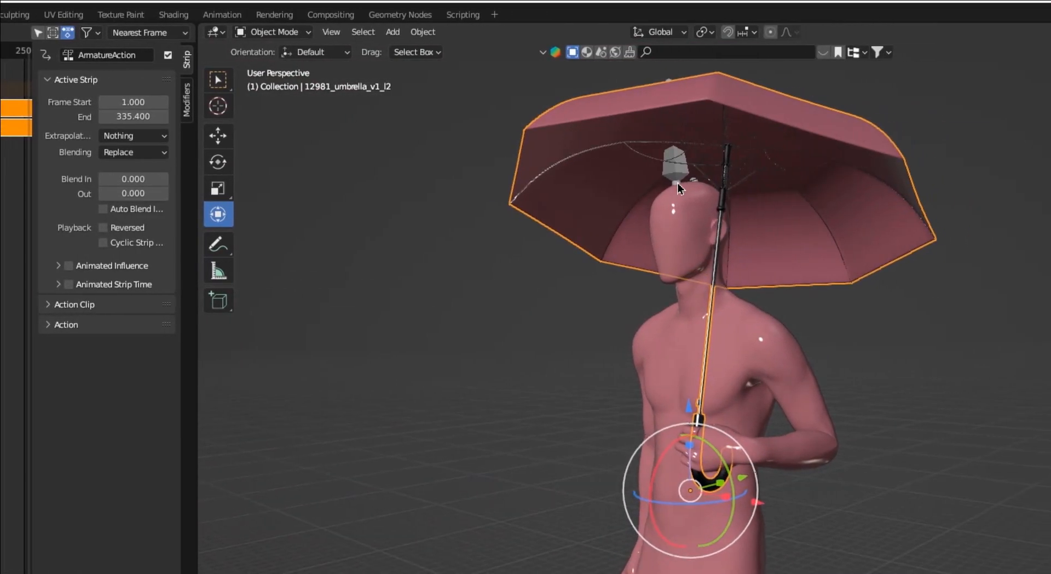
{"action": "left_click", "coordinate": [896, 173]}
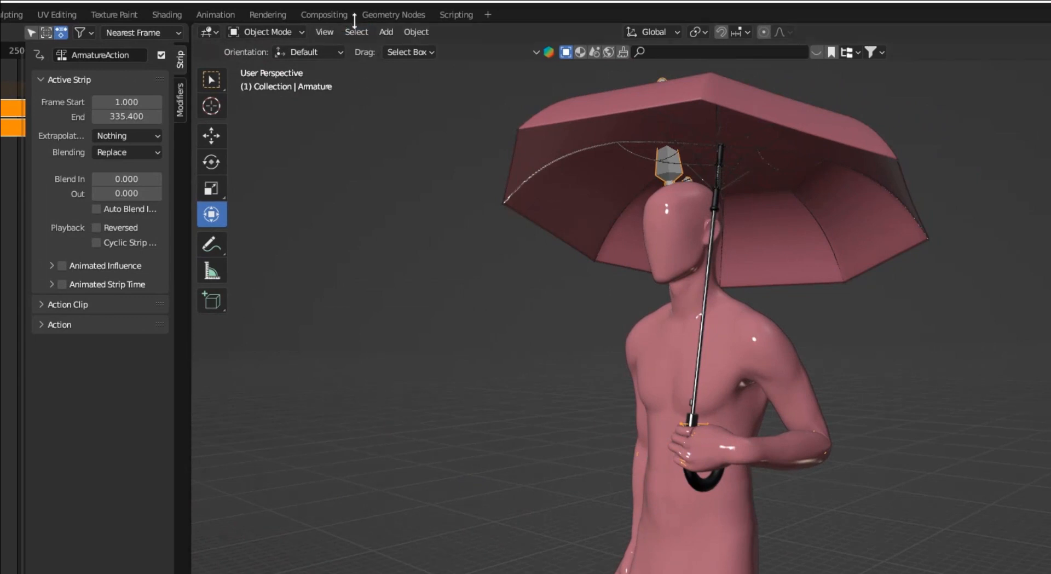
{"action": "left_click", "coordinate": [416, 31]}
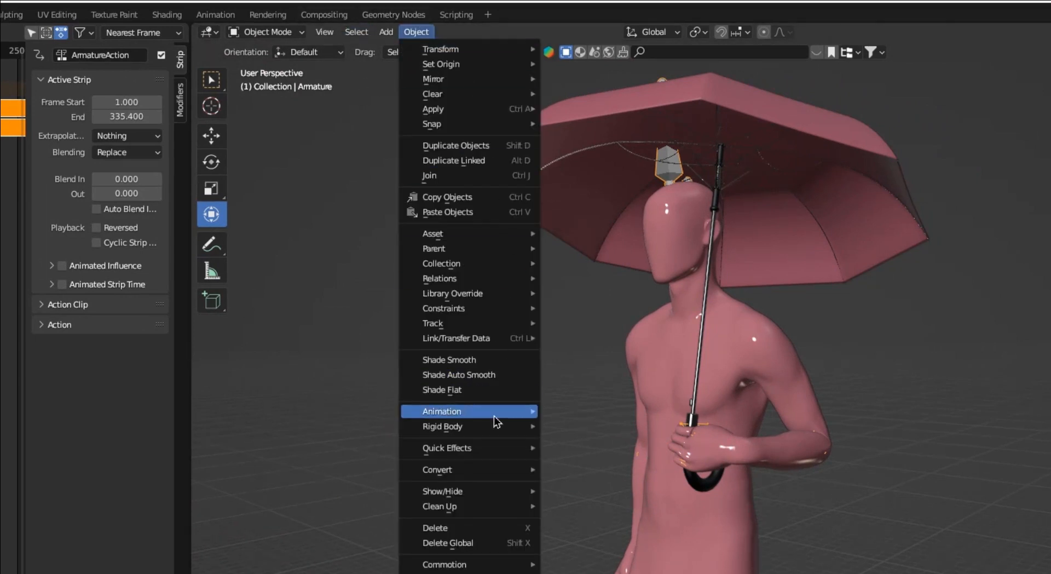
{"action": "mouse_move", "coordinate": [497, 415]}
{"action": "left_click", "coordinate": [627, 480]}
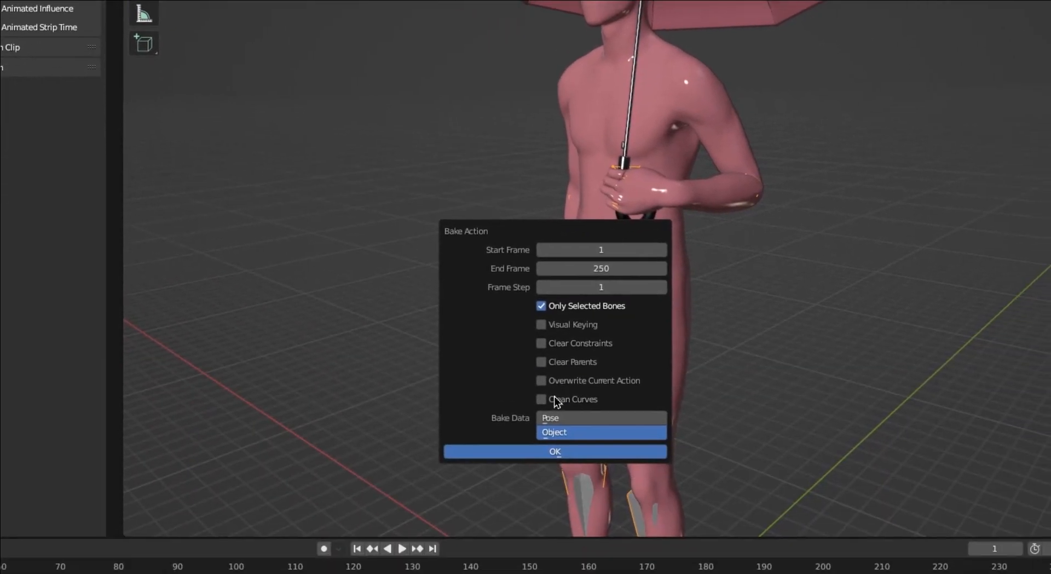
{"action": "left_click", "coordinate": [542, 380]}
{"action": "left_click", "coordinate": [541, 305]}
{"action": "left_click", "coordinate": [566, 416], "text": "shift"}
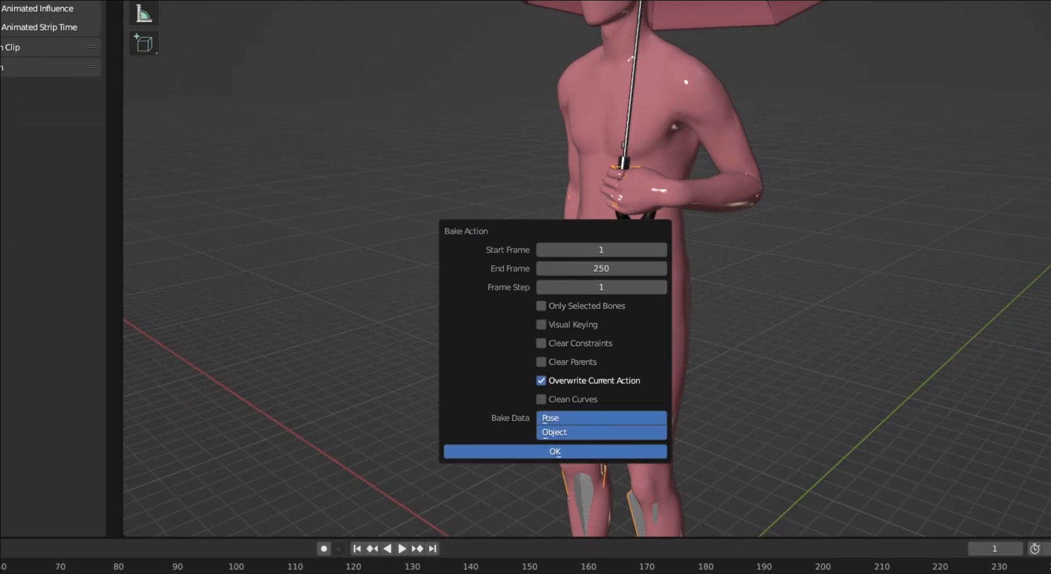
{"action": "left_click", "coordinate": [555, 451]}
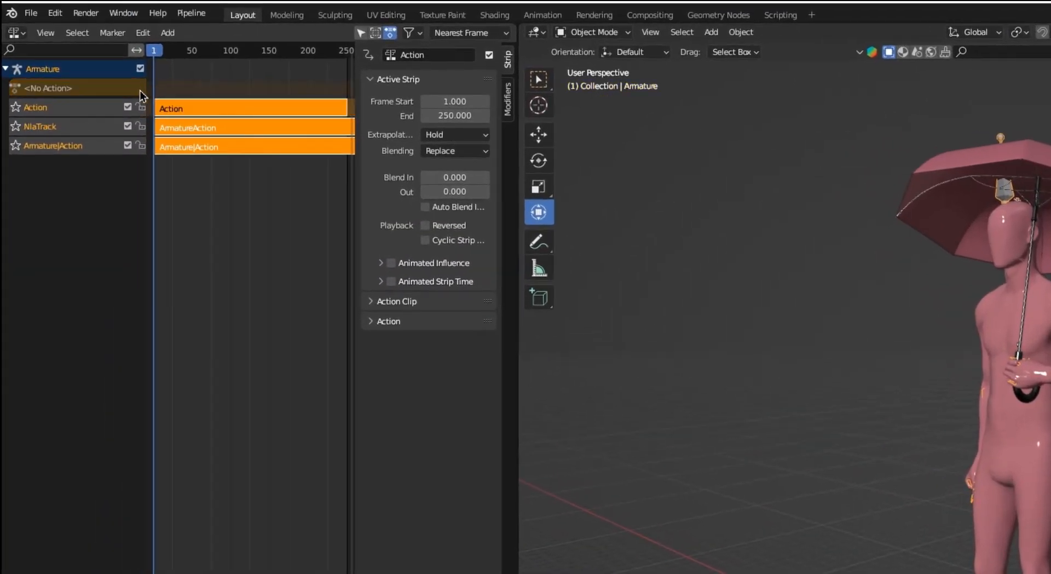
- Delete the Armature|Action and ArmatureAction strips and the emptied Armature|Action track, keeping the baked Action strip
{"action": "left_click", "coordinate": [208, 165]}
{"action": "left_click", "coordinate": [213, 148]}
{"action": "key", "text": "x"}
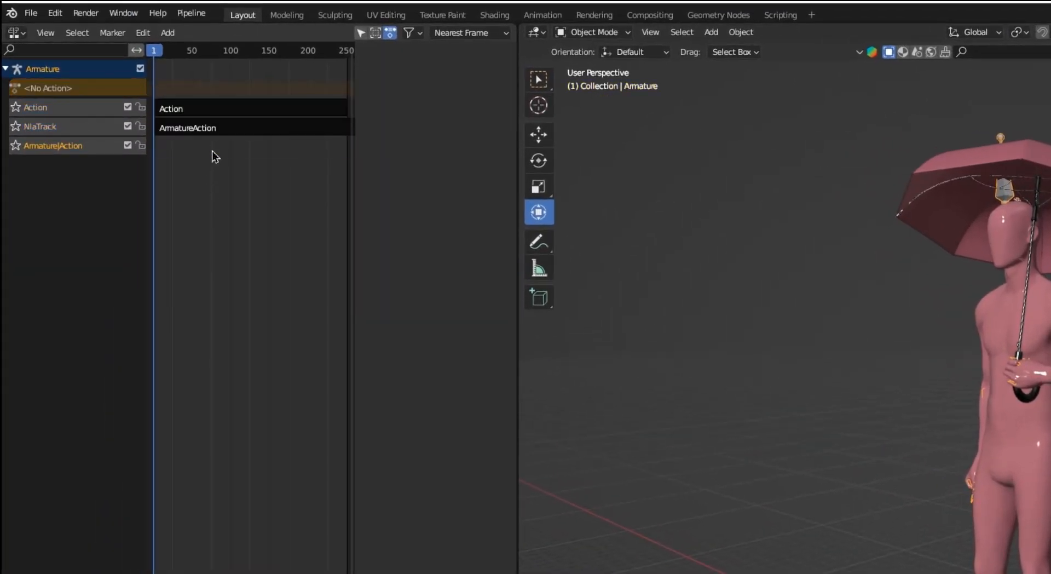
{"action": "left_click", "coordinate": [213, 129]}
{"action": "key", "text": "x"}
{"action": "left_click", "coordinate": [64, 148]}
{"action": "key", "text": "x"}
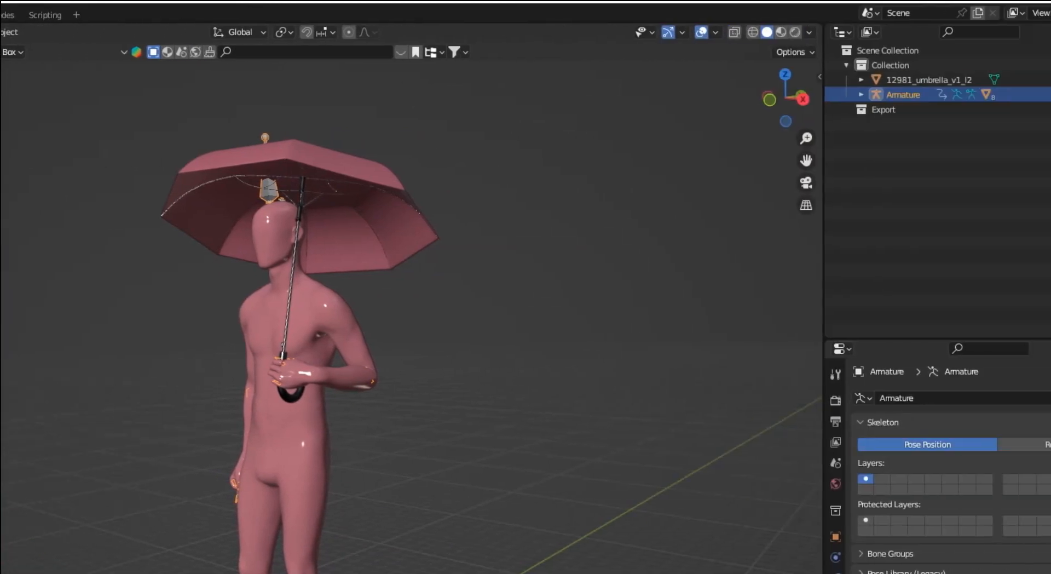
- Delete the ArmatureAction, Armature|Action and Armature|Armature|Action data from the outliner's Blender File view
{"action": "middle_click_drag", "start_coordinate": [651, 104], "coordinate": [769, 90]}
{"action": "left_click", "coordinate": [804, 32]}
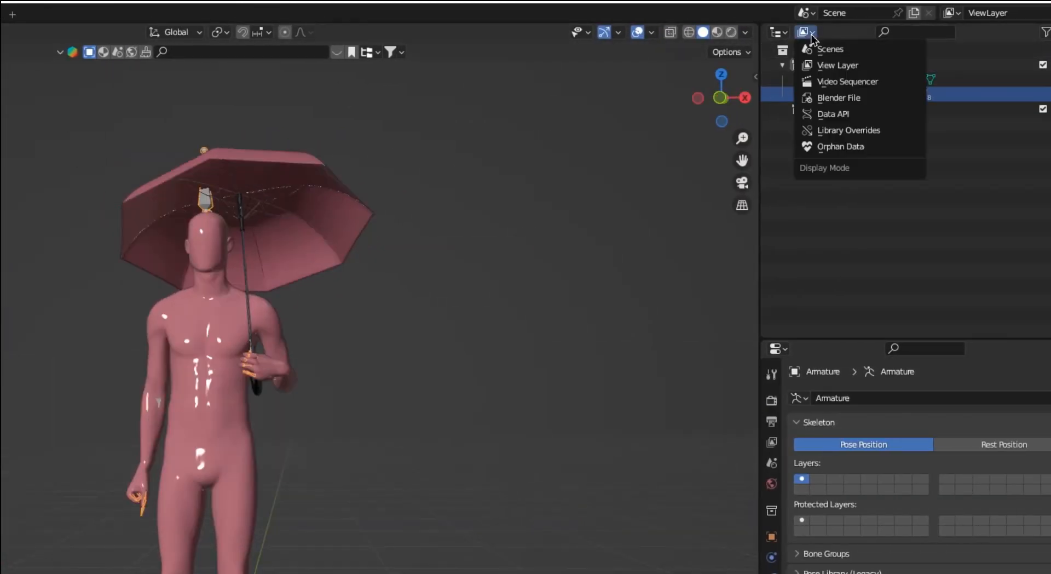
{"action": "left_click", "coordinate": [842, 99]}
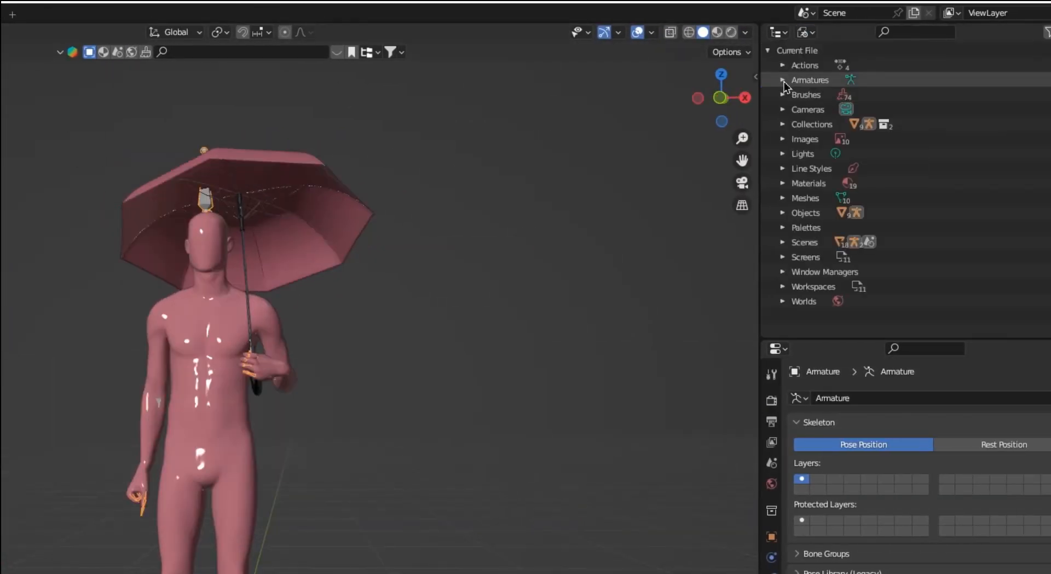
{"action": "left_click", "coordinate": [783, 80]}
{"action": "left_click", "coordinate": [783, 65]}
{"action": "left_click", "coordinate": [826, 94]}
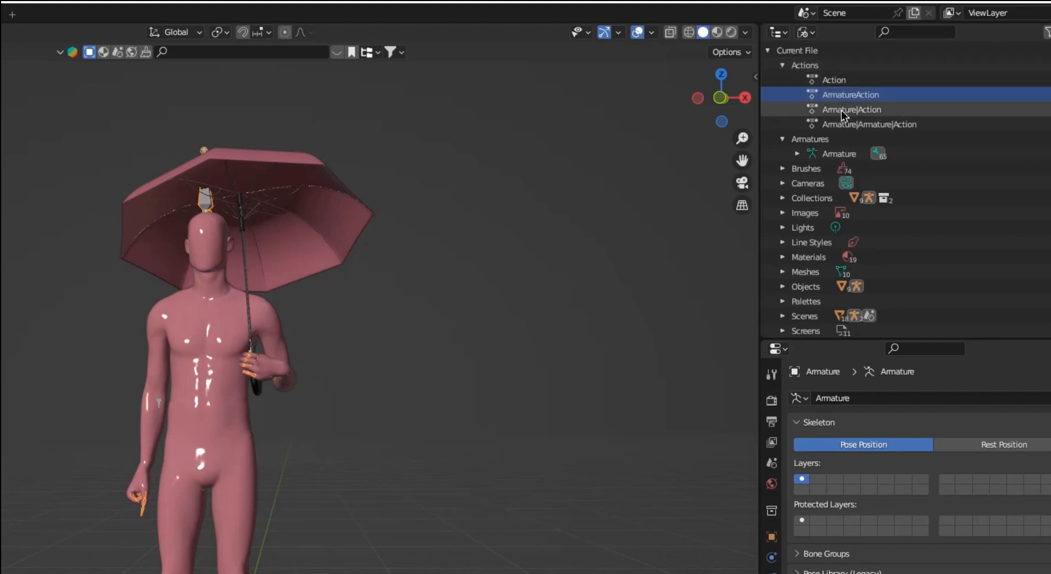
{"action": "right_click", "coordinate": [845, 131]}
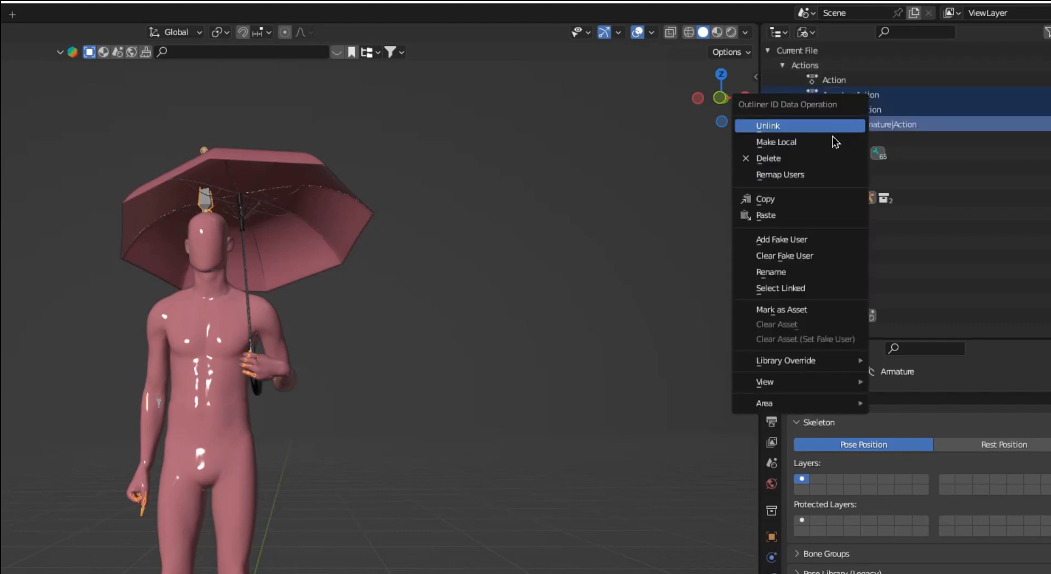
{"action": "left_click", "coordinate": [828, 158]}
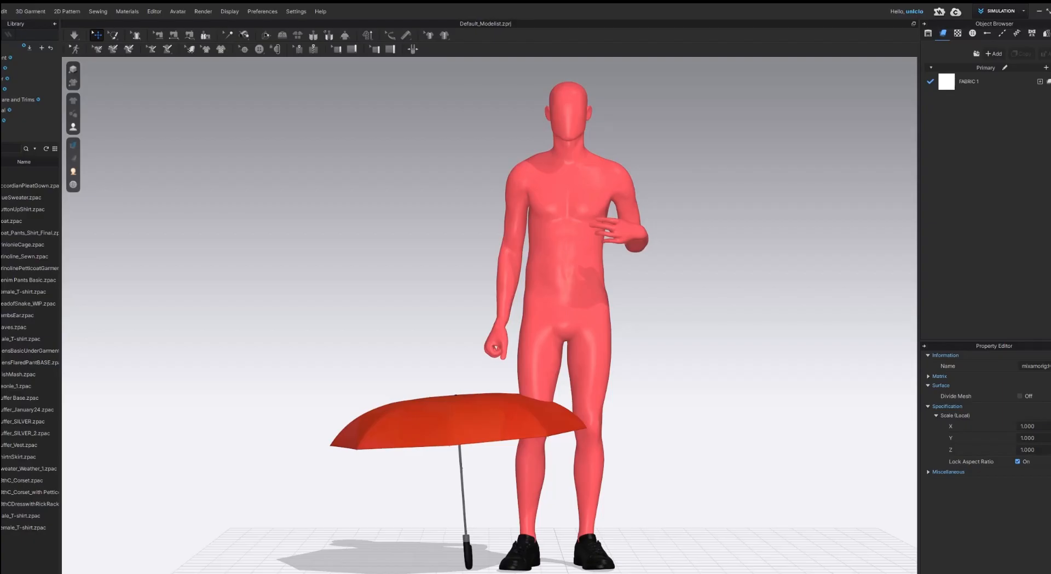
{"action": "left_click", "coordinate": [470, 420]}
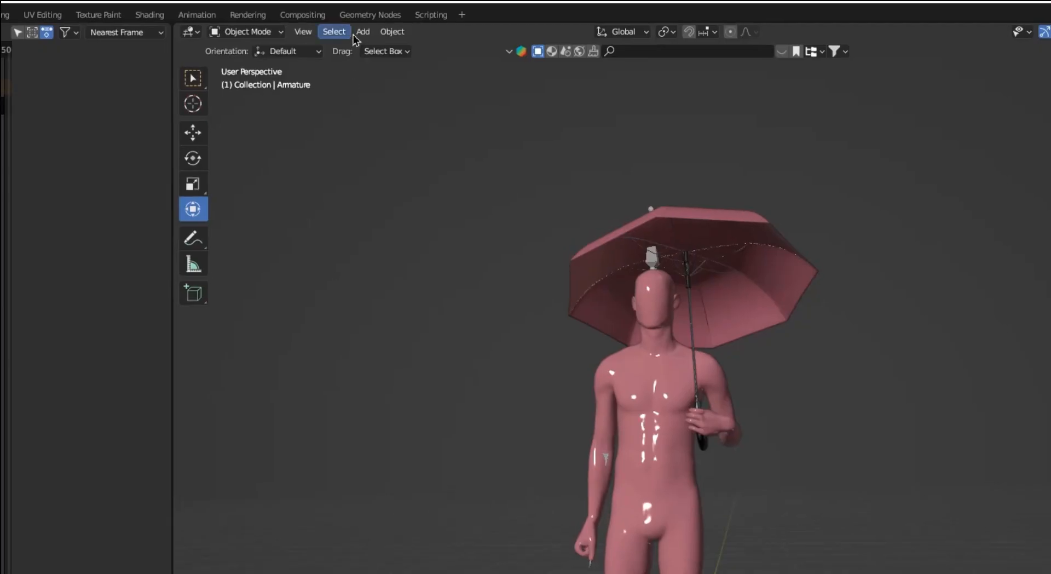
- Add a new single-bone armature and move it to the umbrella handle in the character's left hand
{"action": "left_click", "coordinate": [363, 31]}
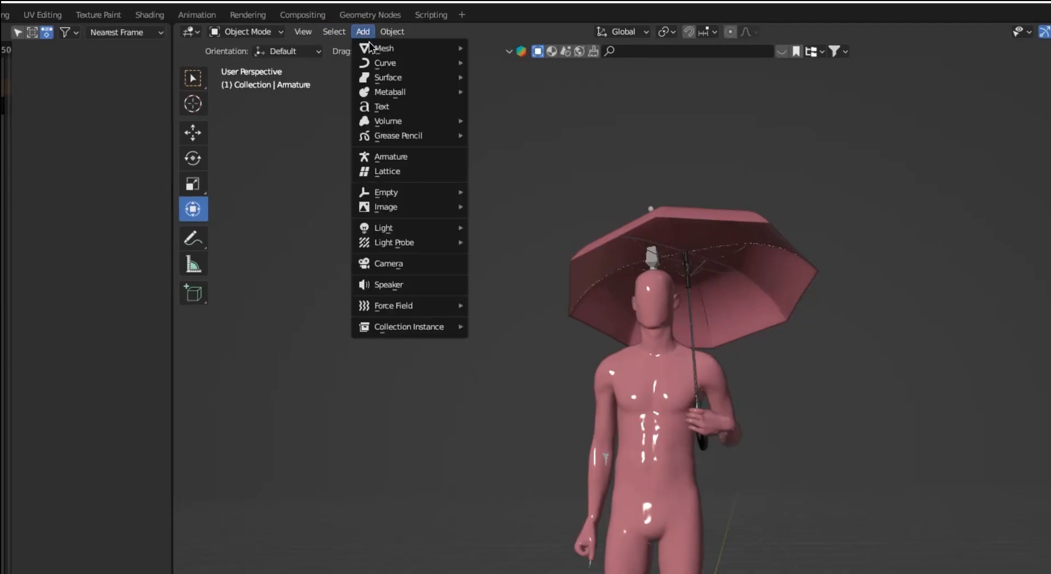
{"action": "left_click", "coordinate": [409, 154]}
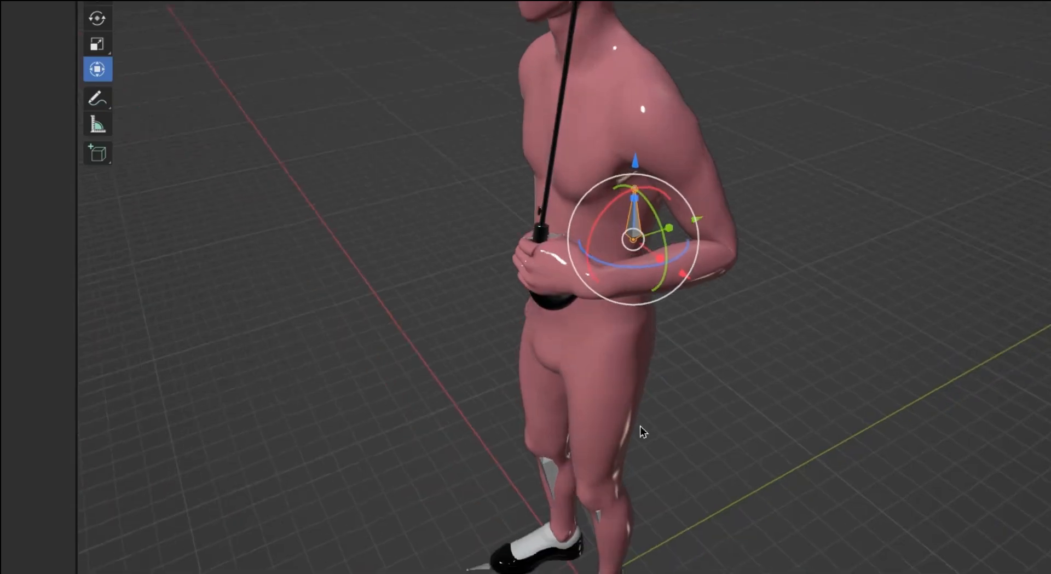
{"action": "middle_click_drag", "start_coordinate": [640, 425], "coordinate": [559, 416]}
{"action": "left_click_drag", "start_coordinate": [711, 232], "coordinate": [635, 239]}
{"action": "scroll", "coordinate": [521, 297], "scroll_direction": "up", "scroll_amount": 5}
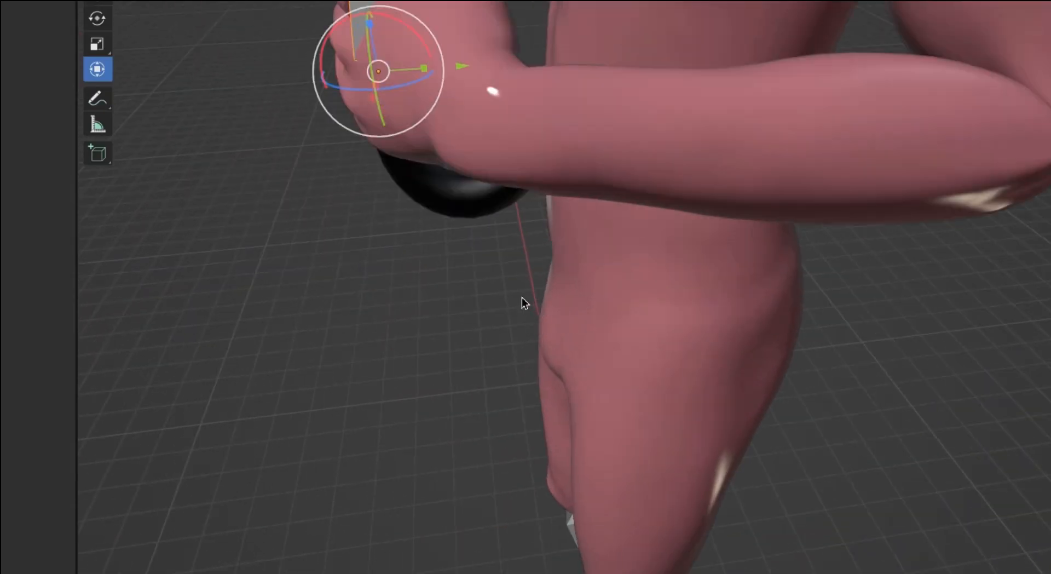
{"action": "middle_click_drag", "start_coordinate": [521, 297], "coordinate": [471, 536], "text": "shift"}
{"action": "middle_click_drag", "start_coordinate": [471, 536], "coordinate": [449, 481]}
{"action": "left_click_drag", "start_coordinate": [356, 474], "coordinate": [362, 474]}
{"action": "middle_click_drag", "start_coordinate": [362, 474], "coordinate": [506, 503]}
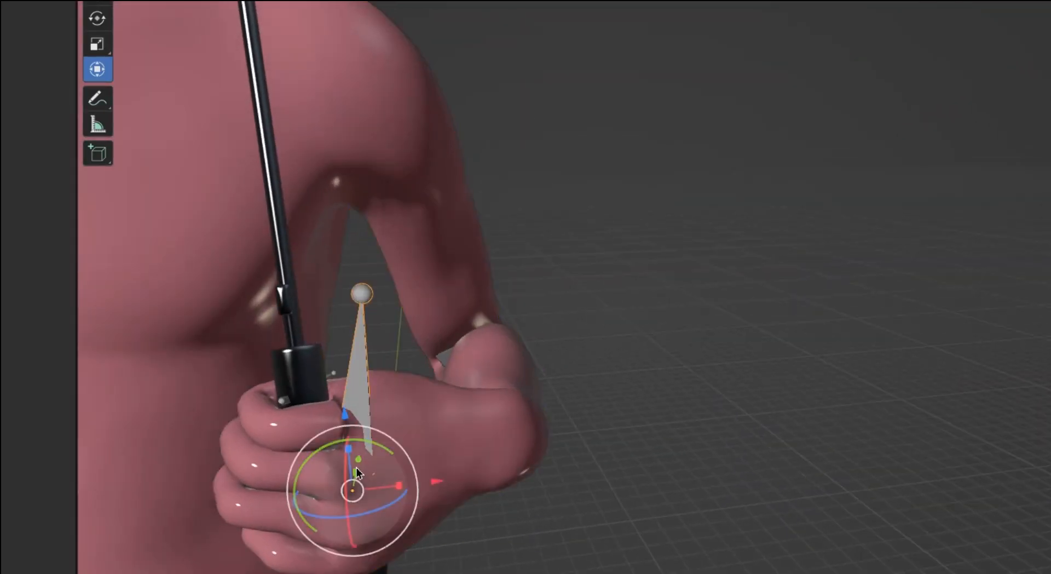
{"action": "left_click_drag", "start_coordinate": [387, 450], "coordinate": [353, 497]}
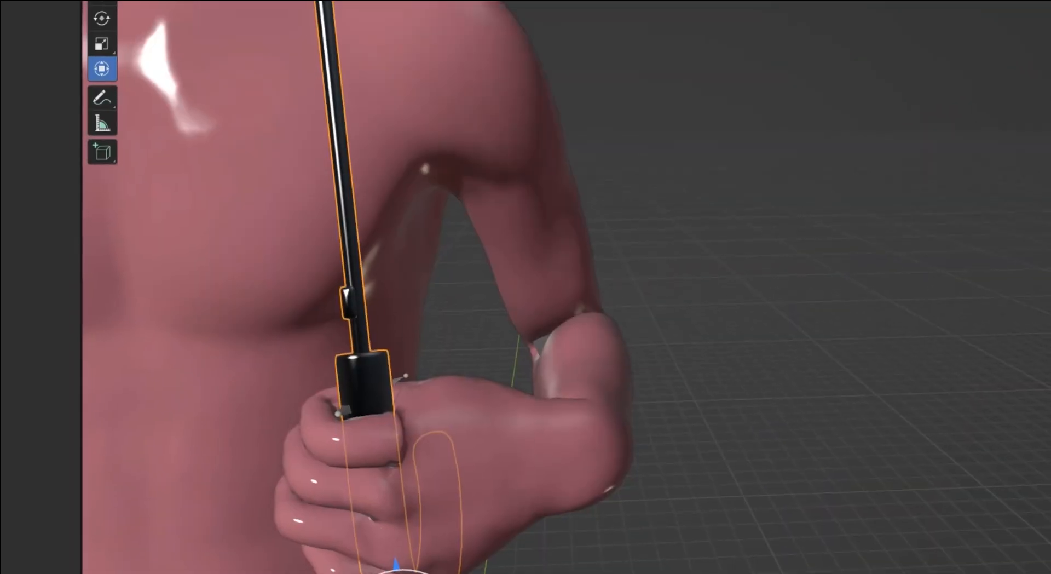
- Move the umbrella sideways, clear of the character's hand
{"action": "left_click_drag", "start_coordinate": [387, 564], "coordinate": [798, 526]}
{"action": "middle_click_drag", "start_coordinate": [904, 482], "coordinate": [694, 379], "text": "shift"}
{"action": "mouse_move", "coordinate": [693, 378]}
{"action": "middle_mouse_down"}
{"action": "mouse_move", "coordinate": [722, 387]}
{"action": "mouse_move", "coordinate": [693, 378]}
{"action": "middle_mouse_up"}
- Parent the umbrella to the new single-bone armature with Armature Deform
{"action": "left_click", "coordinate": [575, 281]}
{"action": "left_click", "coordinate": [588, 280], "text": "shift"}
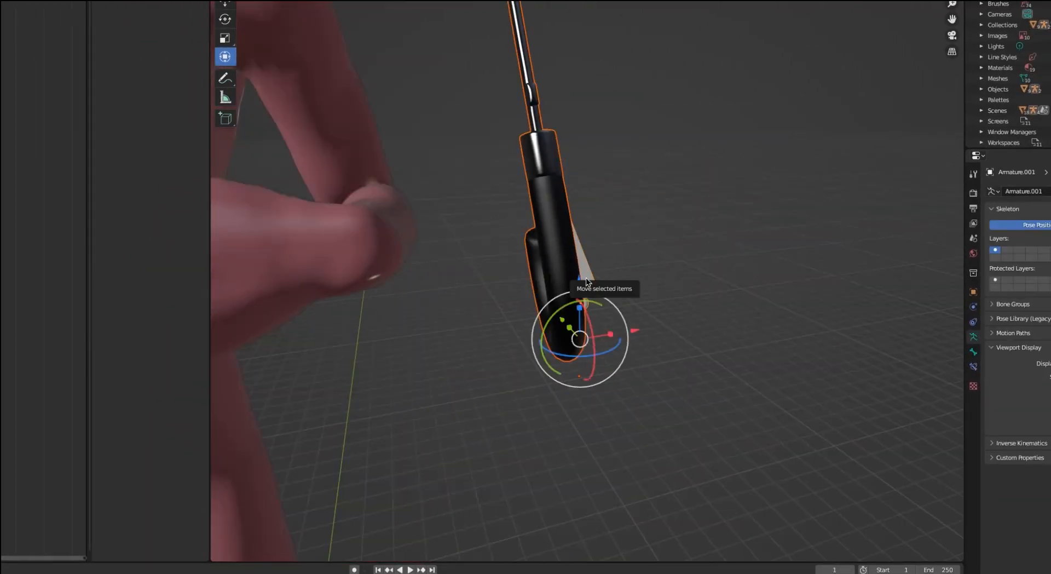
{"action": "key", "text": "ctrl+p"}
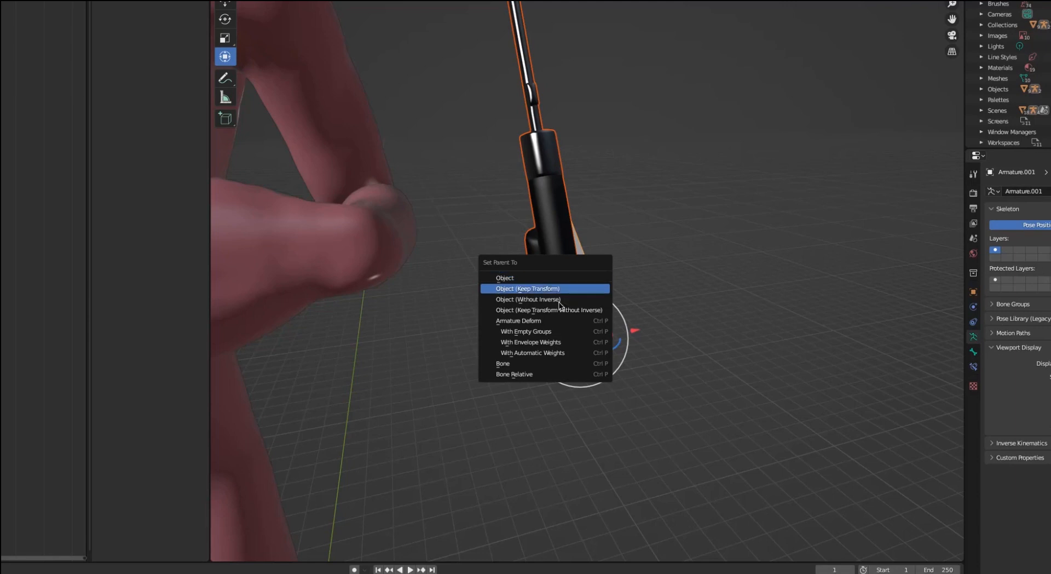
{"action": "left_click", "coordinate": [548, 320]}
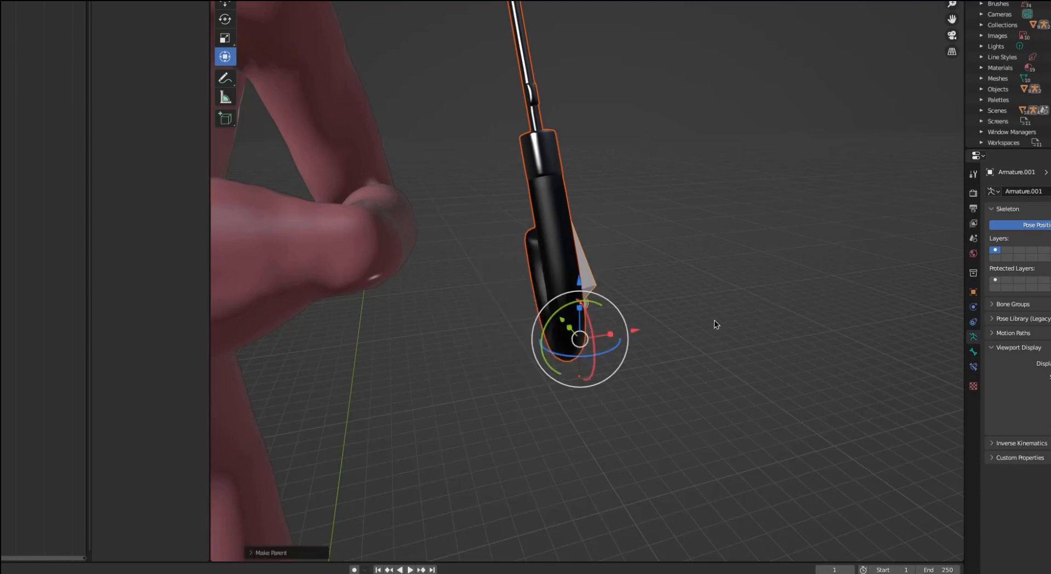
- Weight-paint the umbrella's handle to the bone at weight 1.000, using a 333 px Draw brush
{"action": "key", "text": "ctrl+Tab"}
{"action": "left_click", "coordinate": [585, 277]}
{"action": "left_click", "coordinate": [554, 240]}
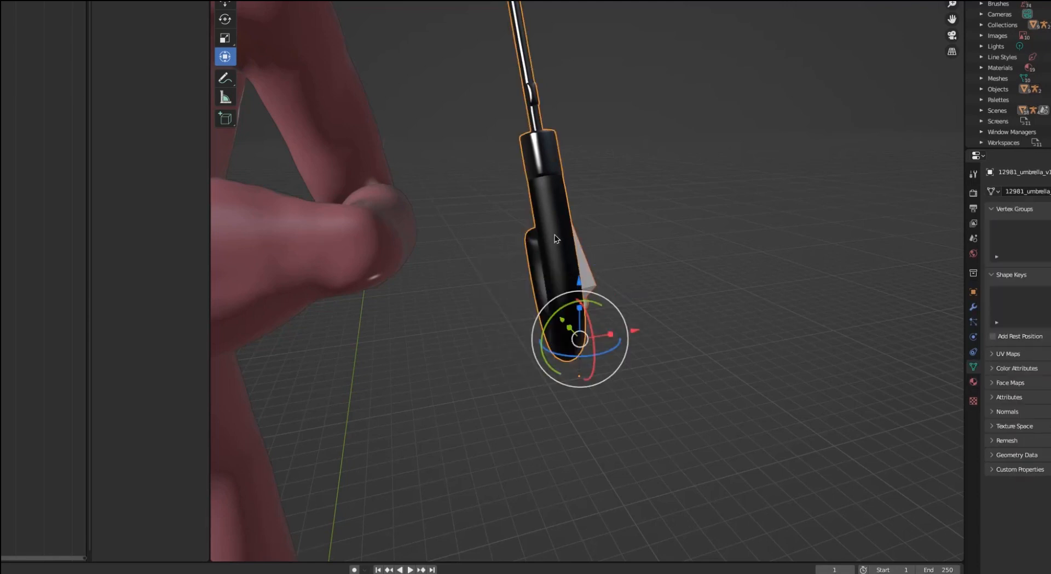
{"action": "left_click", "coordinate": [419, 28]}
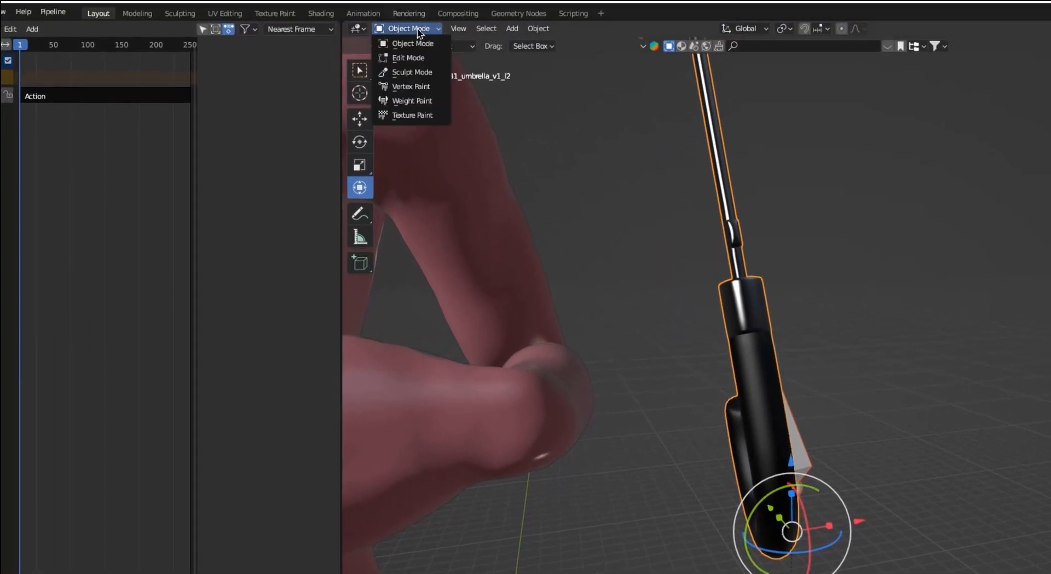
{"action": "left_click", "coordinate": [420, 105]}
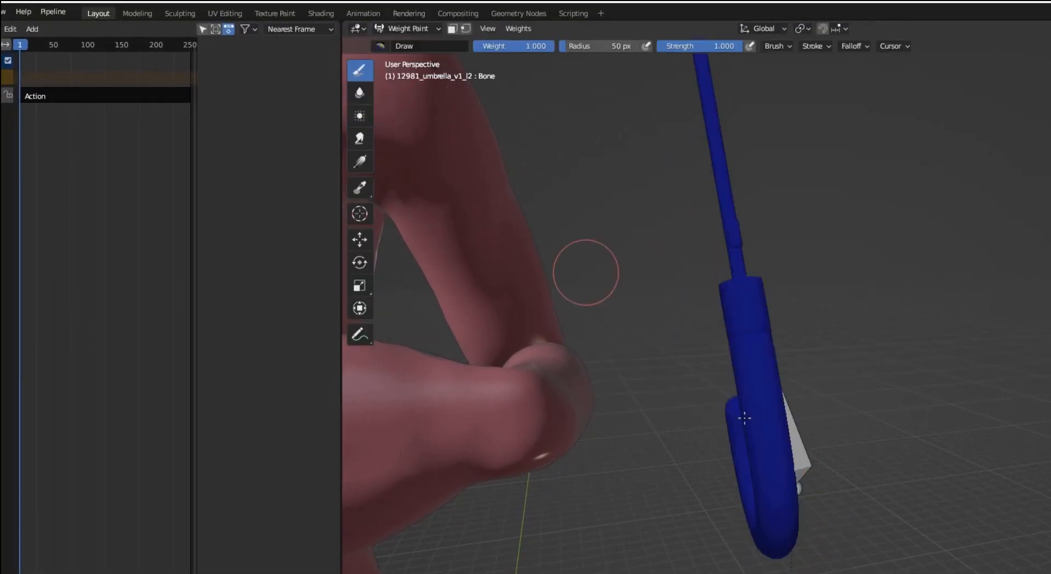
{"action": "left_click_drag", "start_coordinate": [780, 429], "coordinate": [748, 416]}
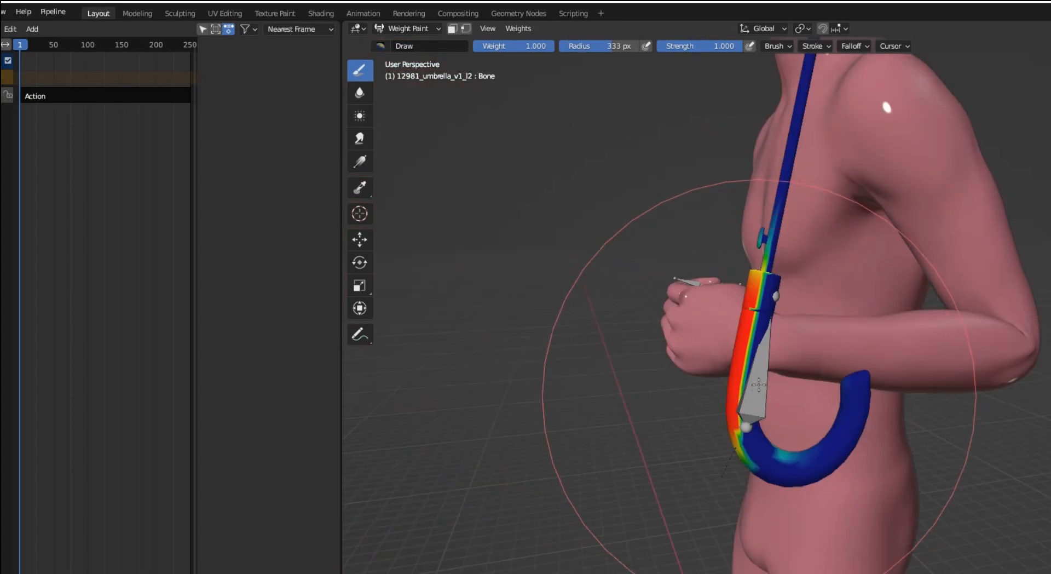
{"action": "left_click_drag", "start_coordinate": [756, 493], "coordinate": [766, 350]}
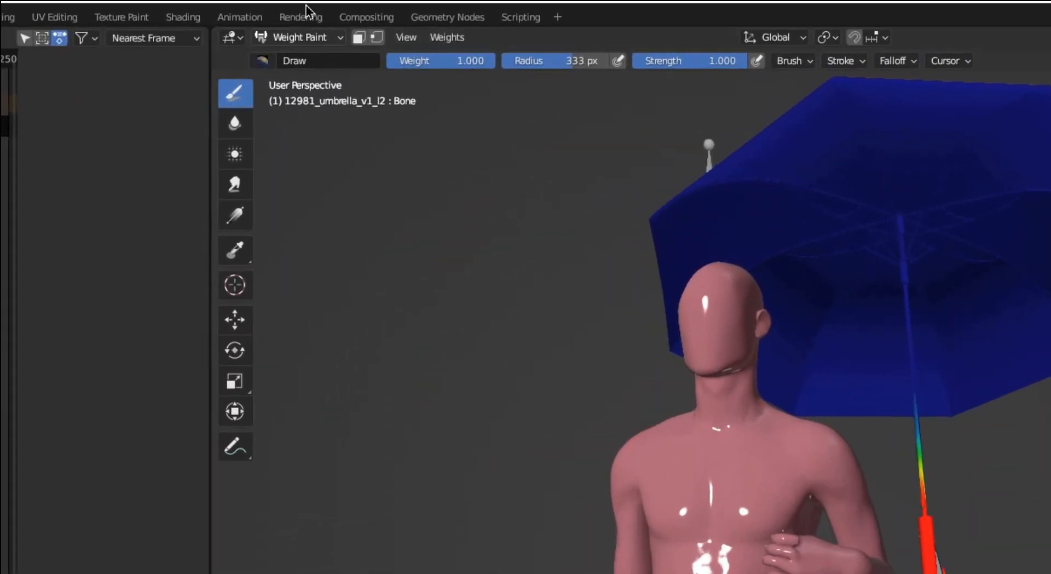
- Transfer the umbrella's vertex group weights using Nearest Face Interpolated mapping, Object Transform off and source layers By Name
{"action": "left_click", "coordinate": [454, 40]}
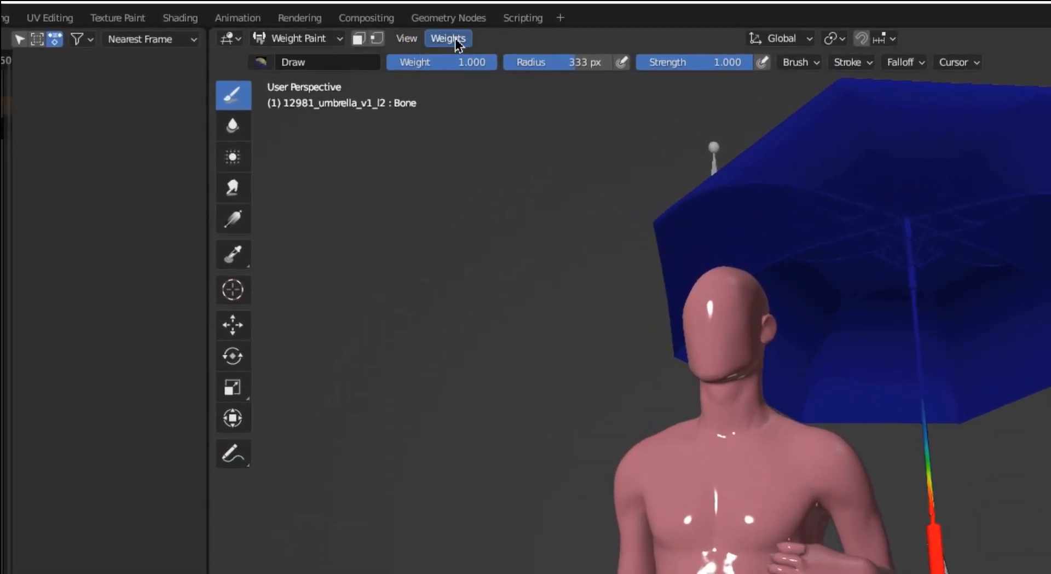
{"action": "left_click", "coordinate": [468, 278]}
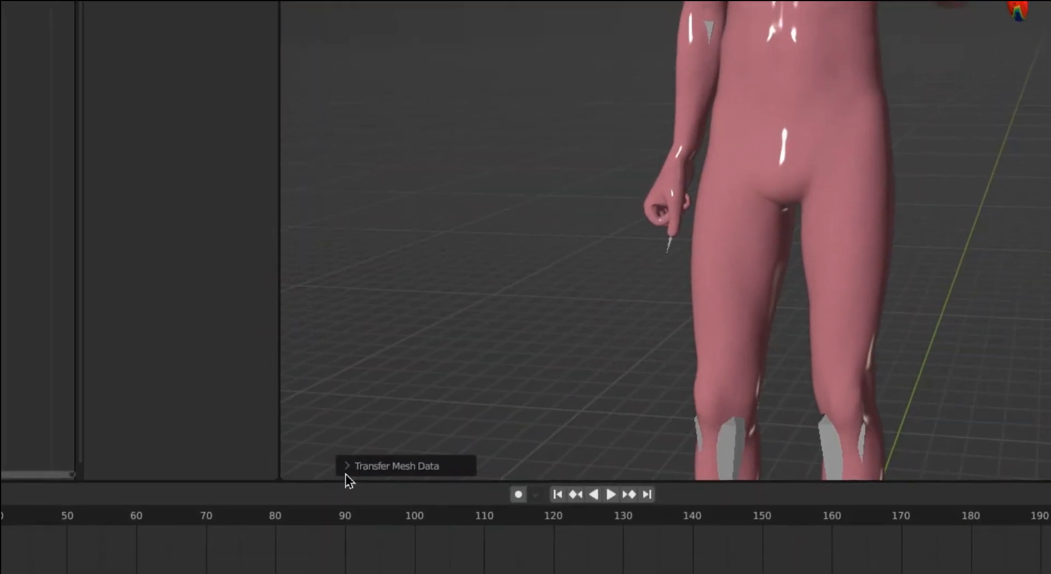
{"action": "left_click", "coordinate": [347, 478]}
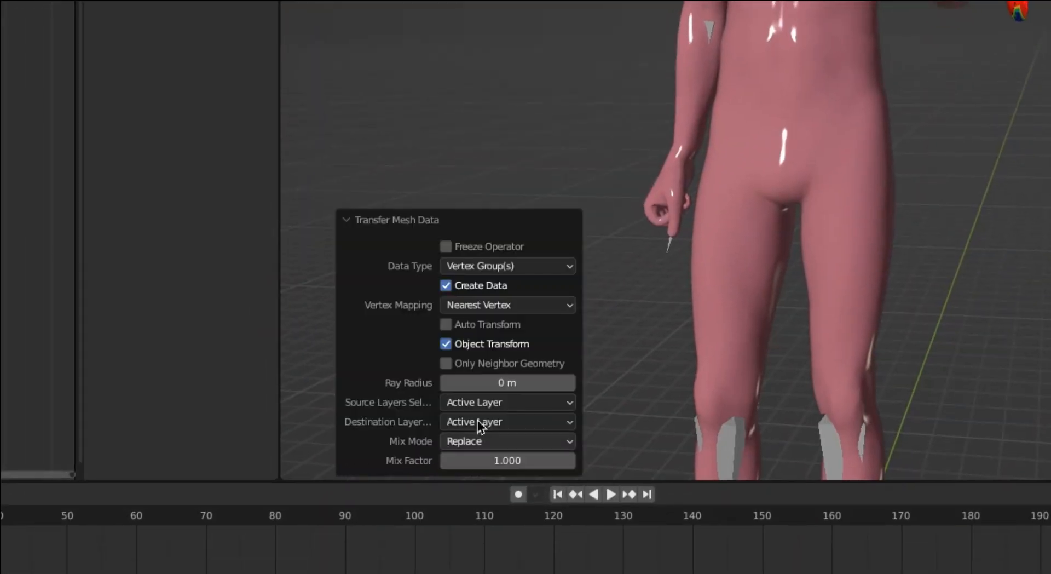
{"action": "left_click", "coordinate": [525, 403]}
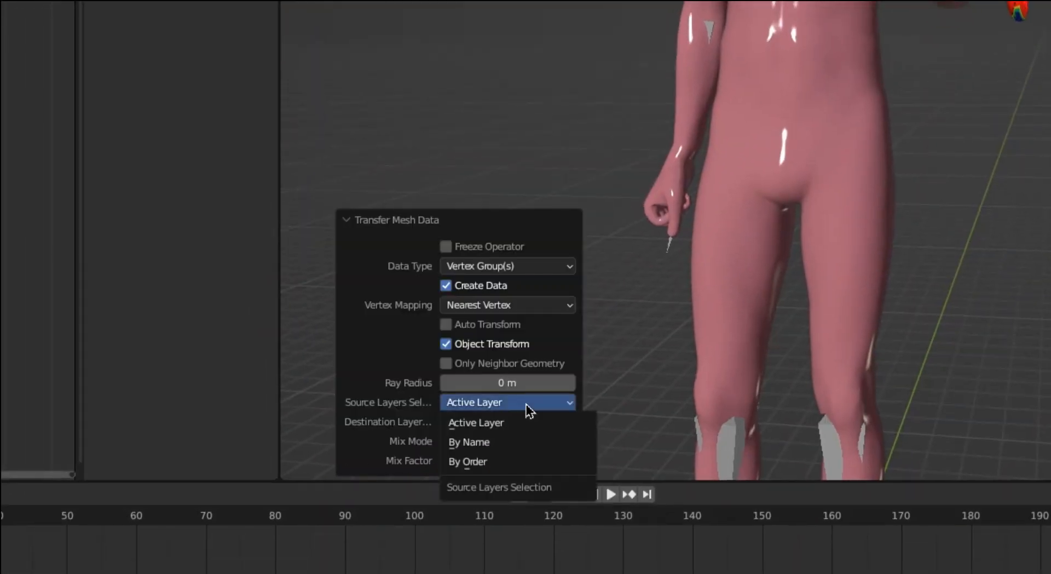
{"action": "left_click", "coordinate": [541, 305]}
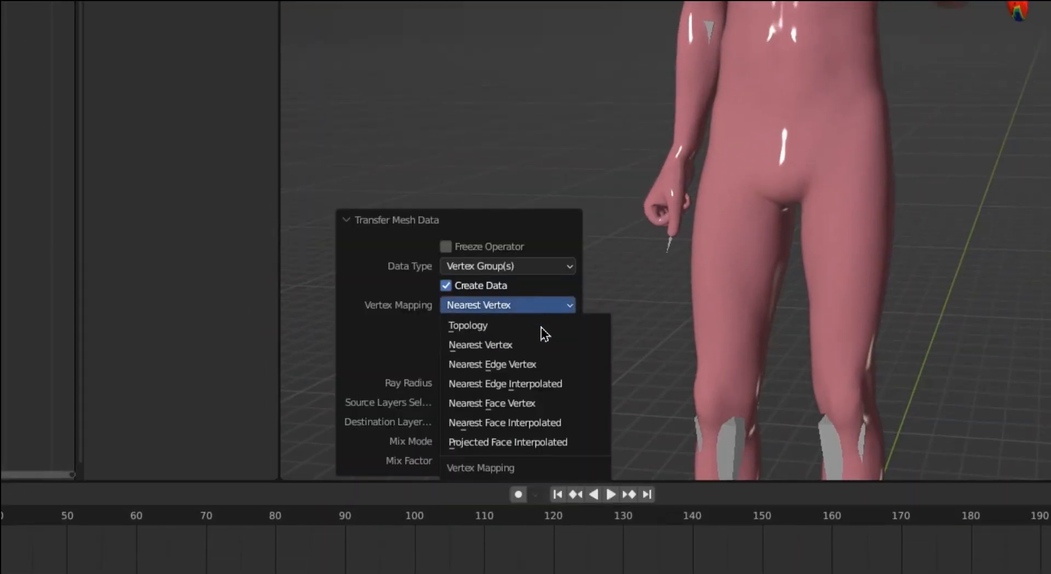
{"action": "left_click", "coordinate": [554, 422]}
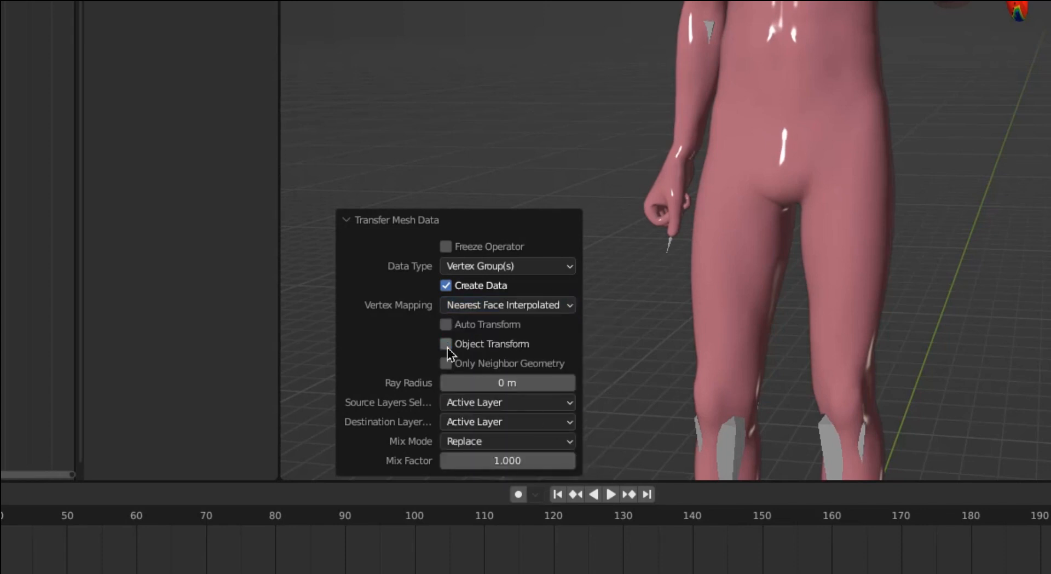
{"action": "left_click", "coordinate": [499, 404]}
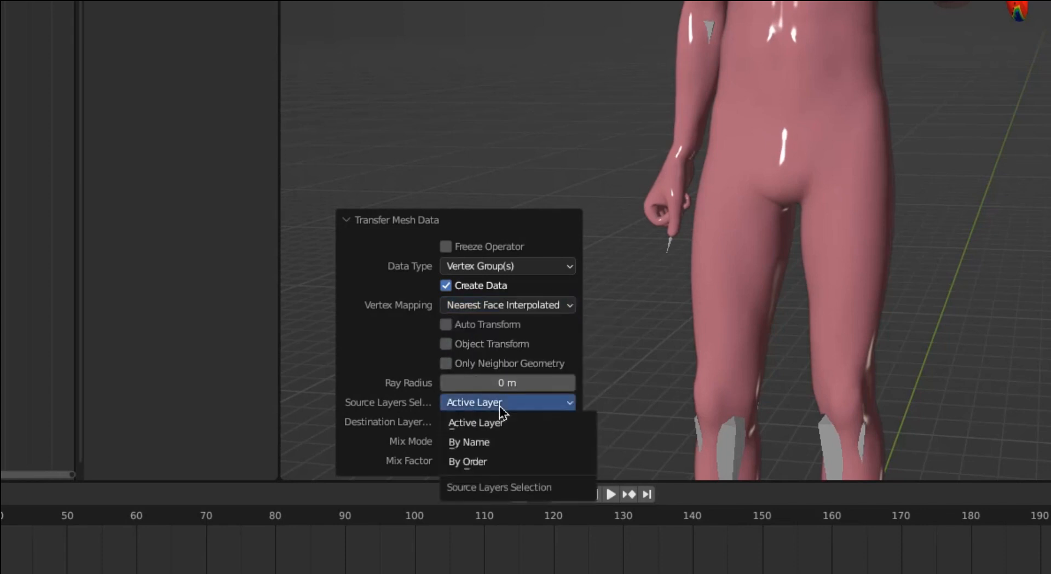
{"action": "left_click", "coordinate": [501, 441]}
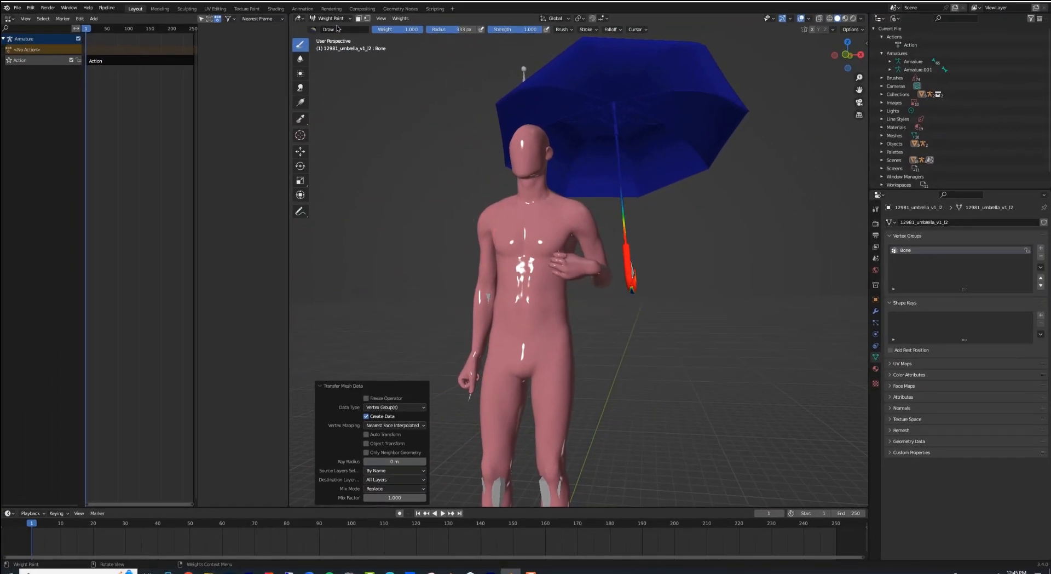
- Return to Object Mode and move the umbrella's armature sideways so the handle sits back in the character's left hand
{"action": "left_click", "coordinate": [350, 14]}
{"action": "left_click", "coordinate": [343, 28]}
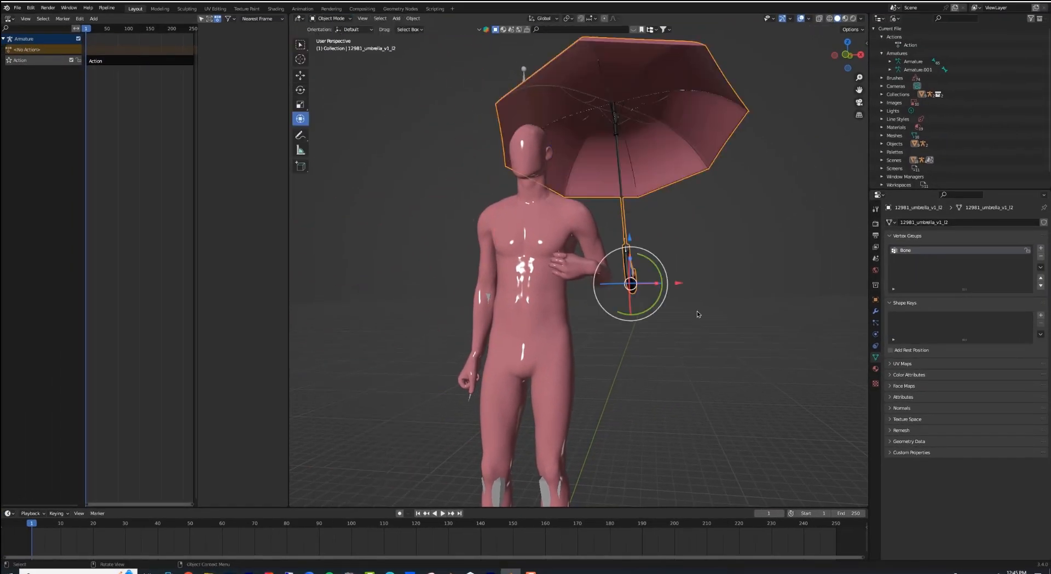
{"action": "left_click", "coordinate": [681, 286]}
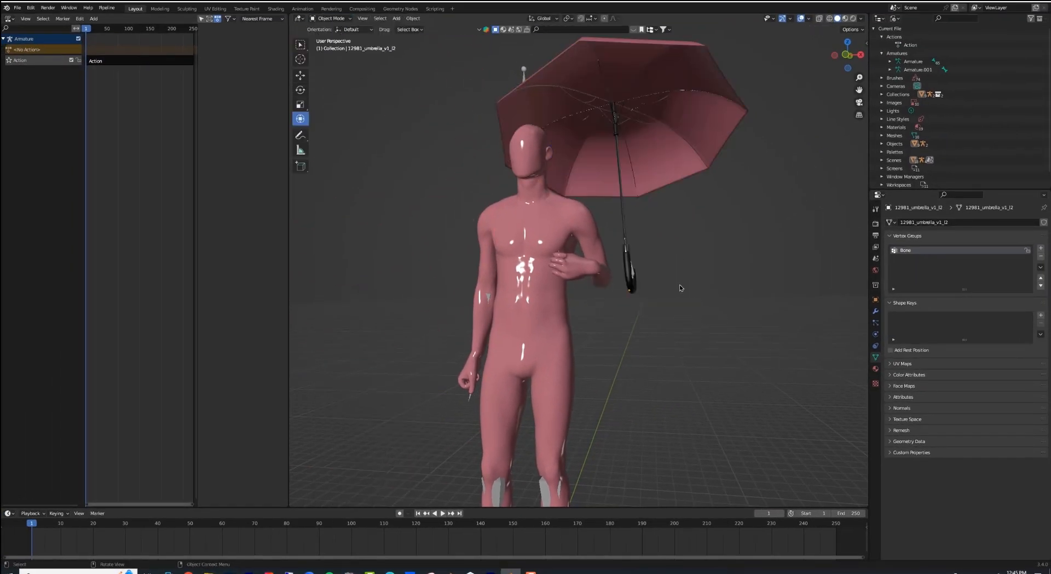
{"action": "left_click", "coordinate": [634, 275]}
{"action": "scroll", "coordinate": [641, 293], "scroll_direction": "up", "scroll_amount": 3}
{"action": "left_click_drag", "start_coordinate": [724, 288], "coordinate": [605, 288]}
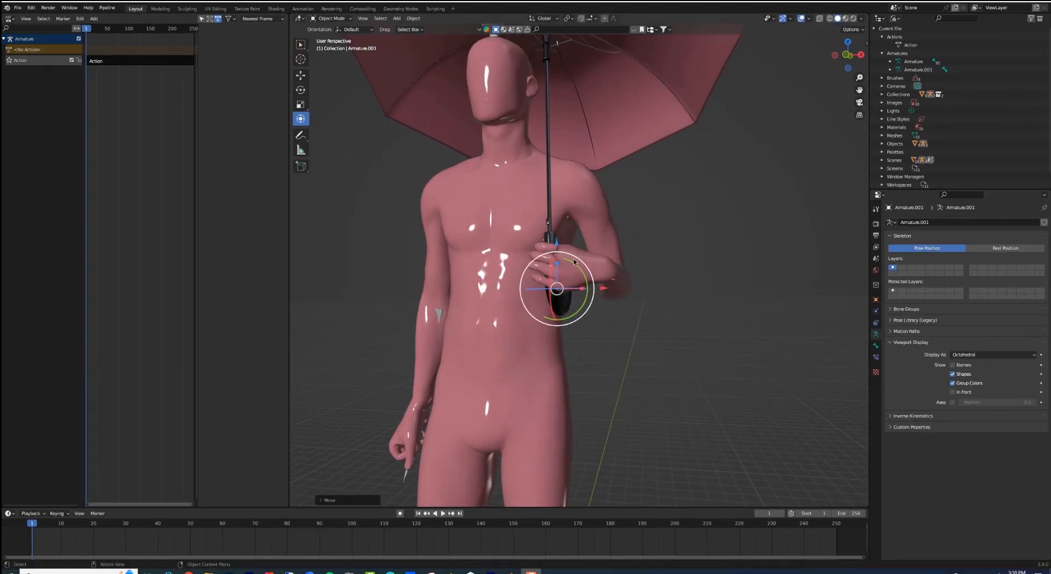
- Select the character's armature and set it to display In Front of the mesh
{"action": "middle_click_drag", "start_coordinate": [574, 262], "coordinate": [572, 356]}
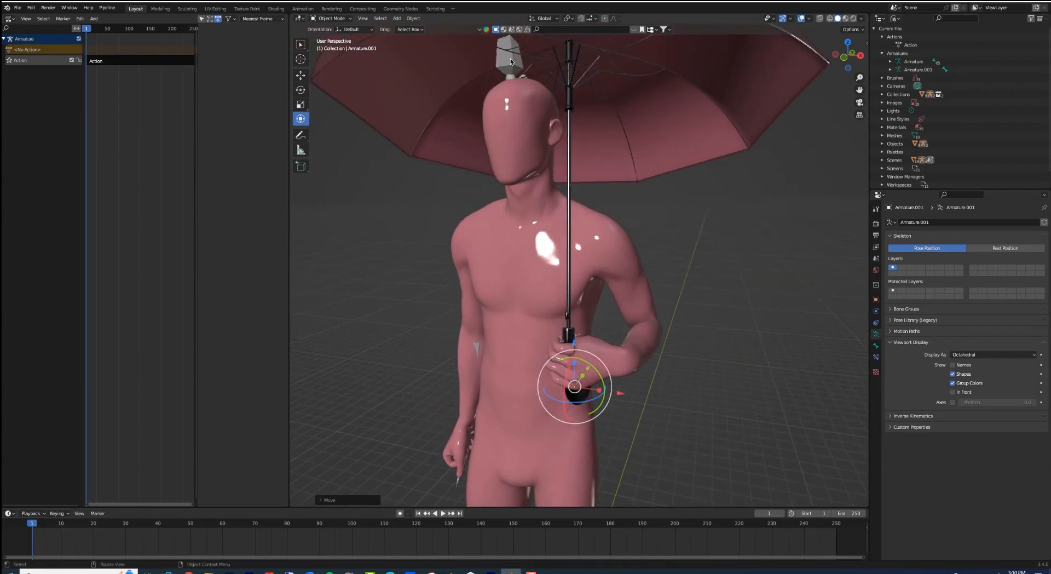
{"action": "left_click", "coordinate": [511, 61]}
{"action": "scroll", "coordinate": [566, 352], "scroll_direction": "up", "scroll_amount": 3}
{"action": "middle_click_drag", "start_coordinate": [572, 408], "coordinate": [587, 329], "text": "shift"}
{"action": "left_click", "coordinate": [952, 392]}
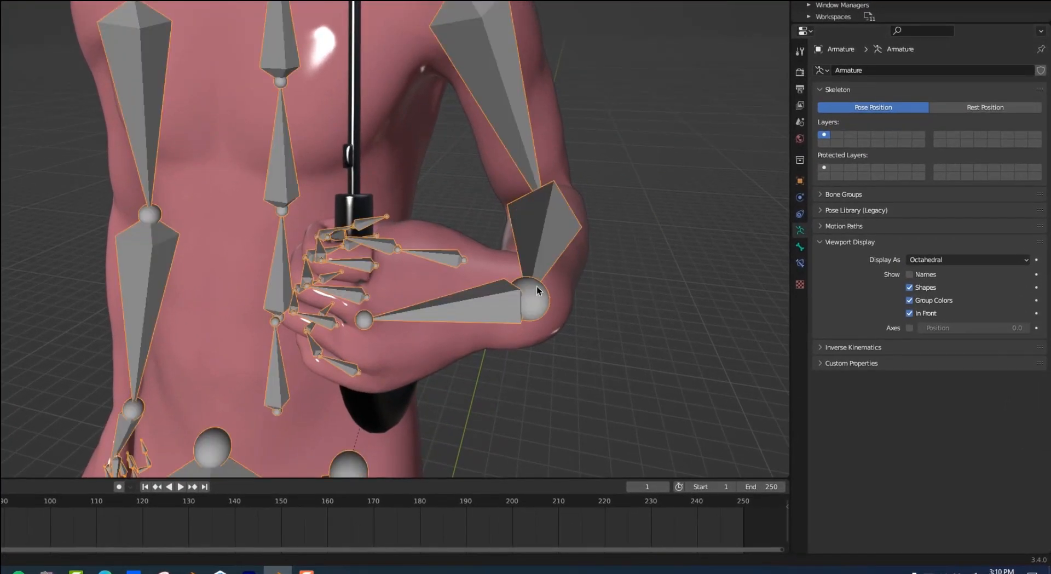
- Select the base finger bones of the character's left hand in Pose Mode
{"action": "middle_click_drag", "start_coordinate": [537, 290], "coordinate": [475, 292]}
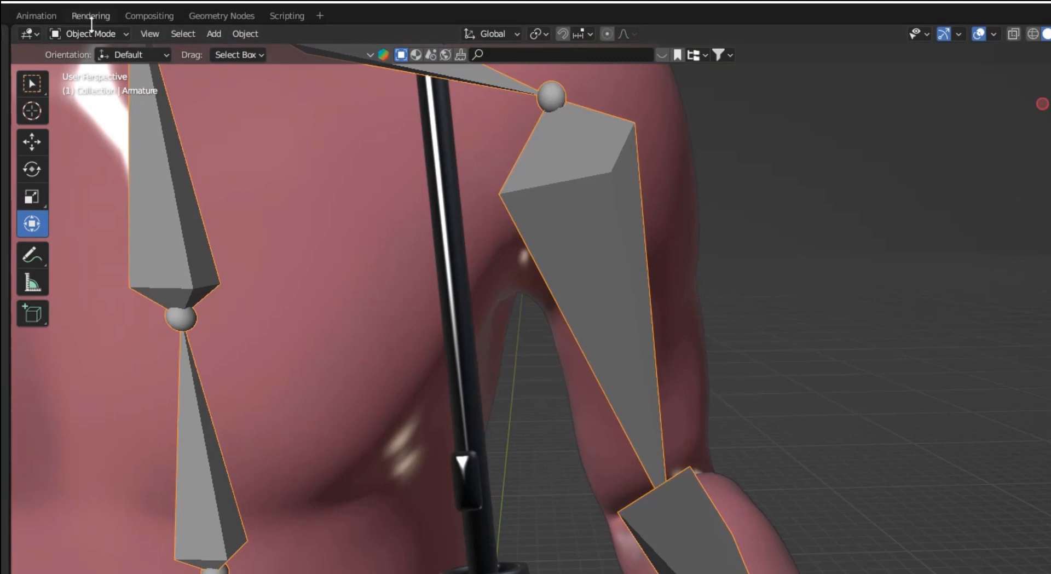
{"action": "left_click", "coordinate": [85, 24]}
{"action": "left_click", "coordinate": [91, 86]}
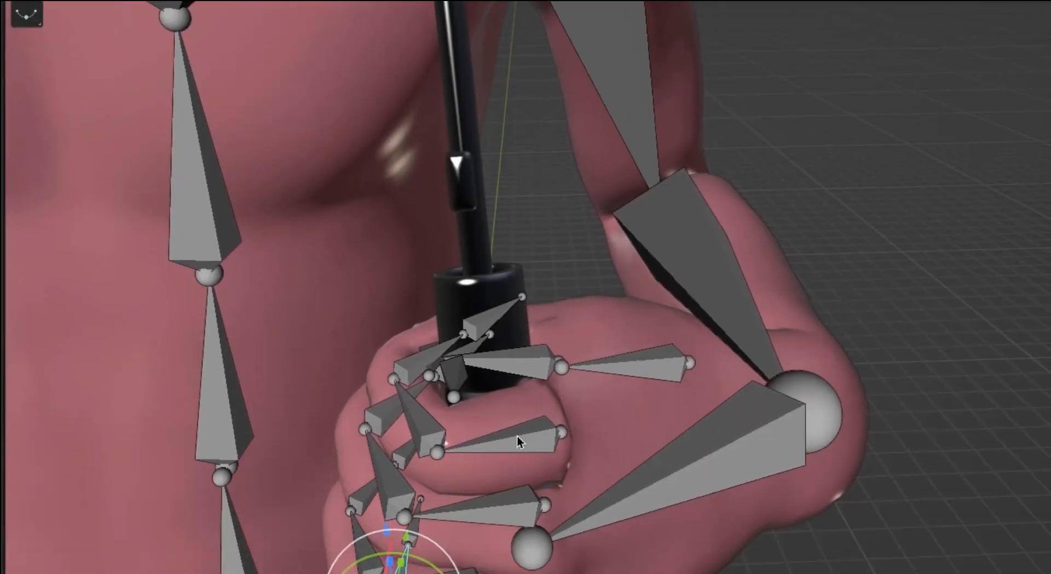
{"action": "left_click", "coordinate": [516, 436]}
{"action": "left_click", "coordinate": [470, 512], "text": "shift"}
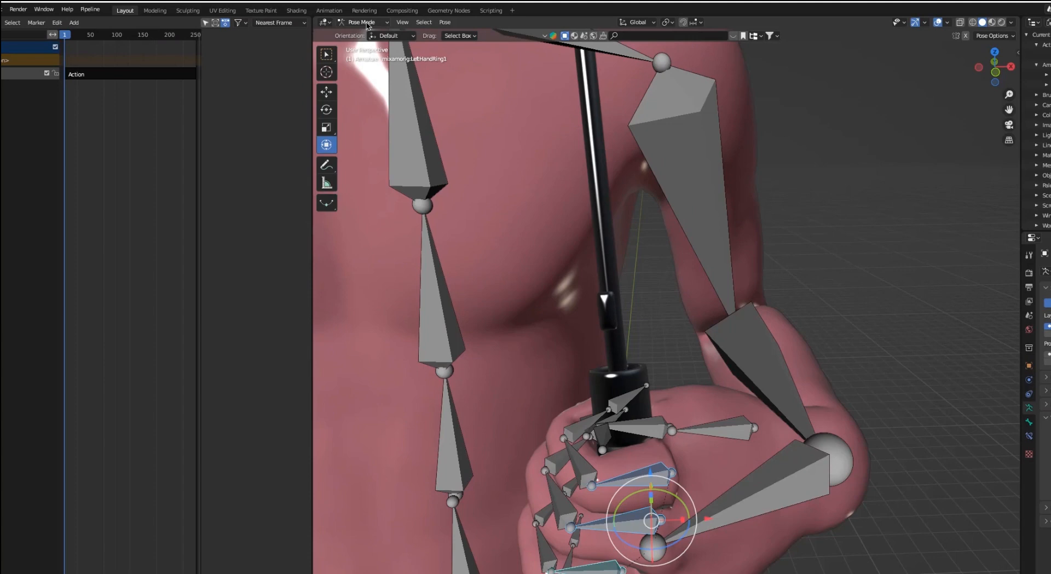
- Return the character's armature to Object Mode and turn off its In Front display
{"action": "left_click", "coordinate": [366, 22]}
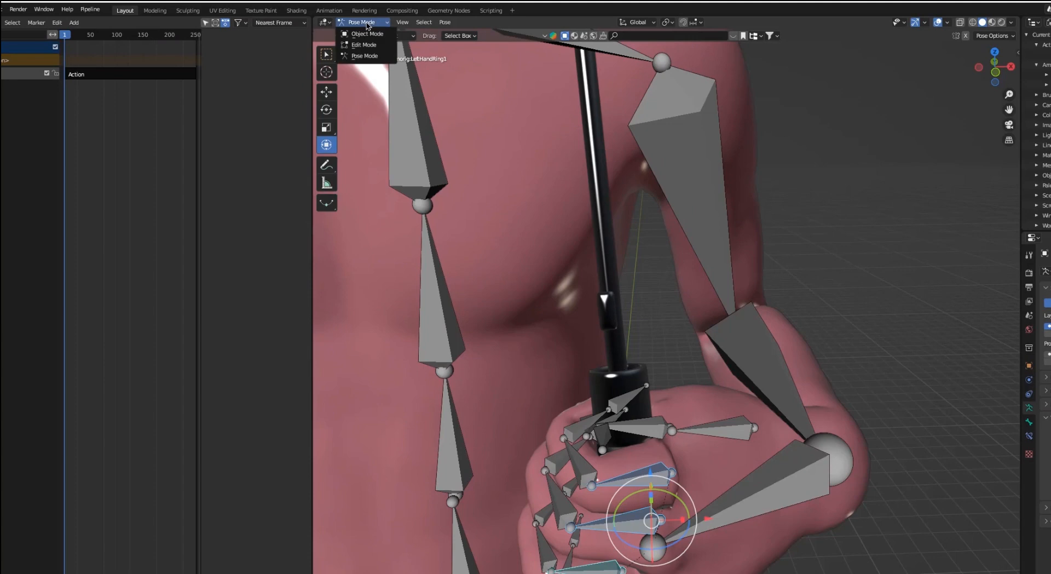
{"action": "left_click", "coordinate": [362, 31]}
{"action": "middle_click_drag", "start_coordinate": [679, 373], "coordinate": [636, 362]}
{"action": "middle_click_drag", "start_coordinate": [523, 440], "coordinate": [789, 255], "text": "shift"}
{"action": "left_click", "coordinate": [1049, 477]}
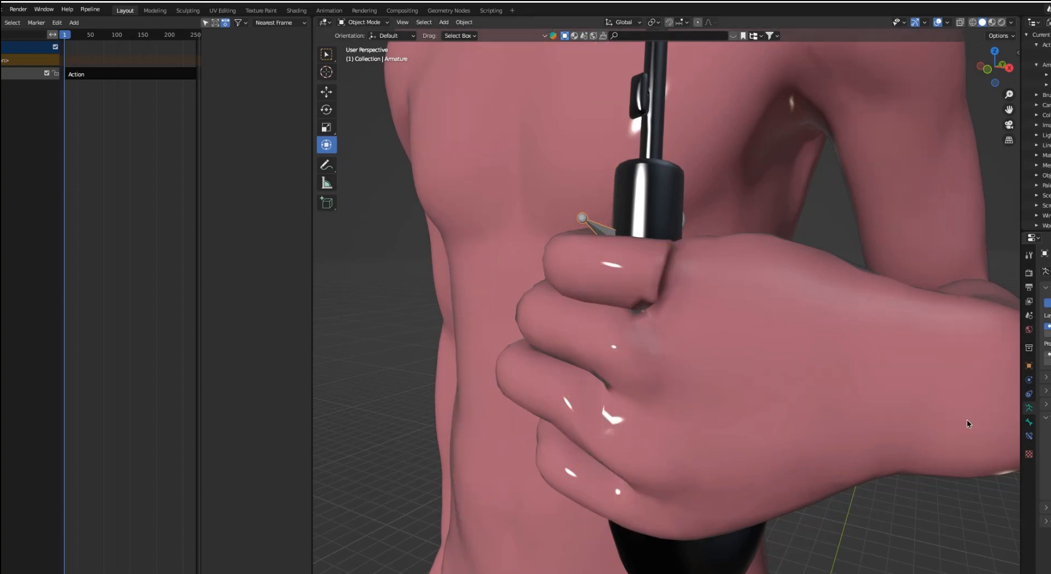
- Parent the umbrella's armature to the character's left-hand bone using the Bone parent type
{"action": "middle_click_drag", "start_coordinate": [966, 420], "coordinate": [948, 429]}
{"action": "scroll", "coordinate": [948, 428], "scroll_direction": "up", "scroll_amount": 2}
{"action": "left_click", "coordinate": [554, 280]}
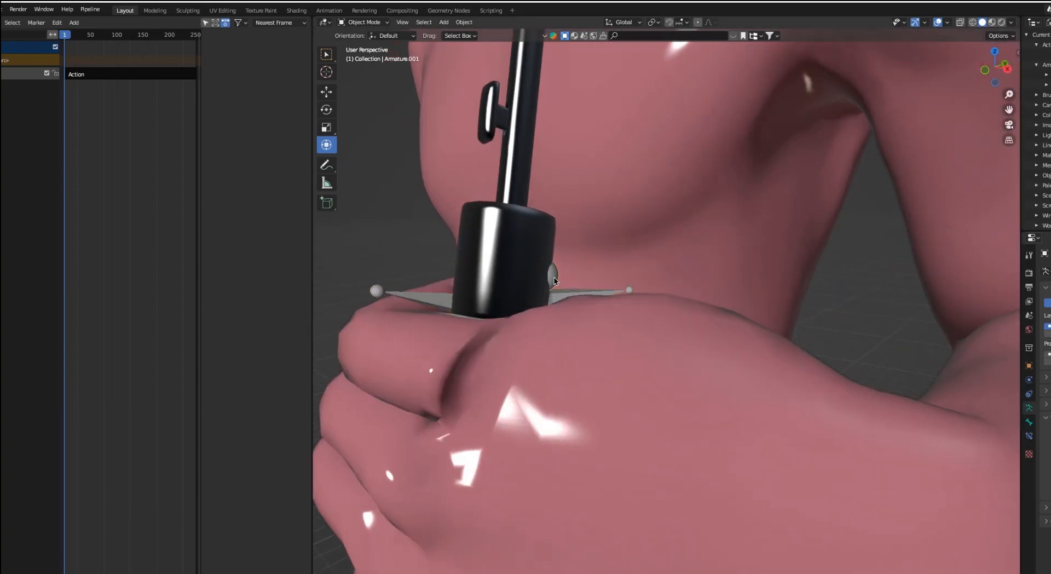
{"action": "scroll", "coordinate": [554, 281], "scroll_direction": "down", "scroll_amount": 8}
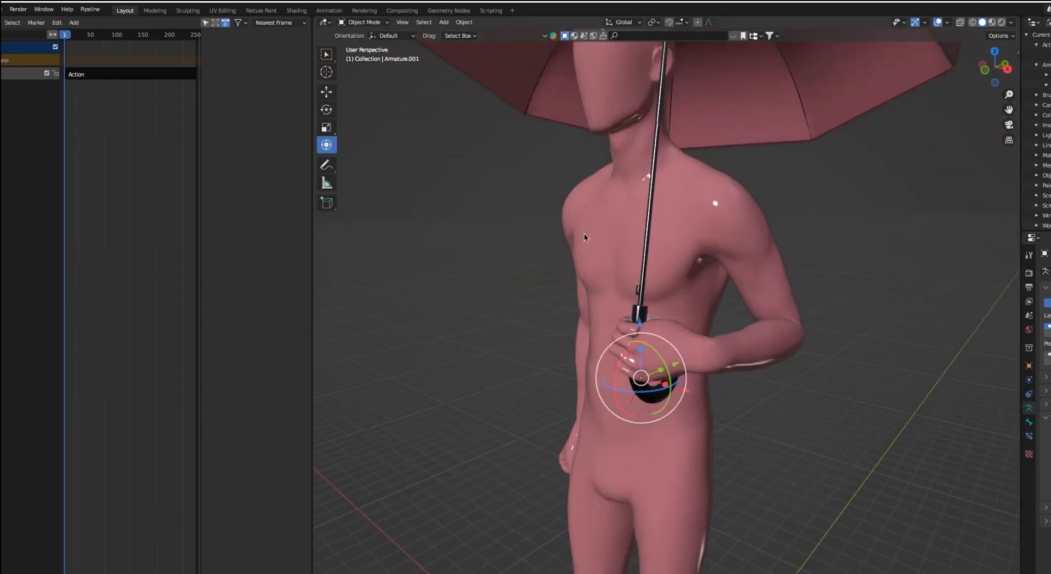
{"action": "scroll", "coordinate": [589, 158], "scroll_direction": "down", "scroll_amount": 3}
{"action": "left_click", "coordinate": [628, 107]}
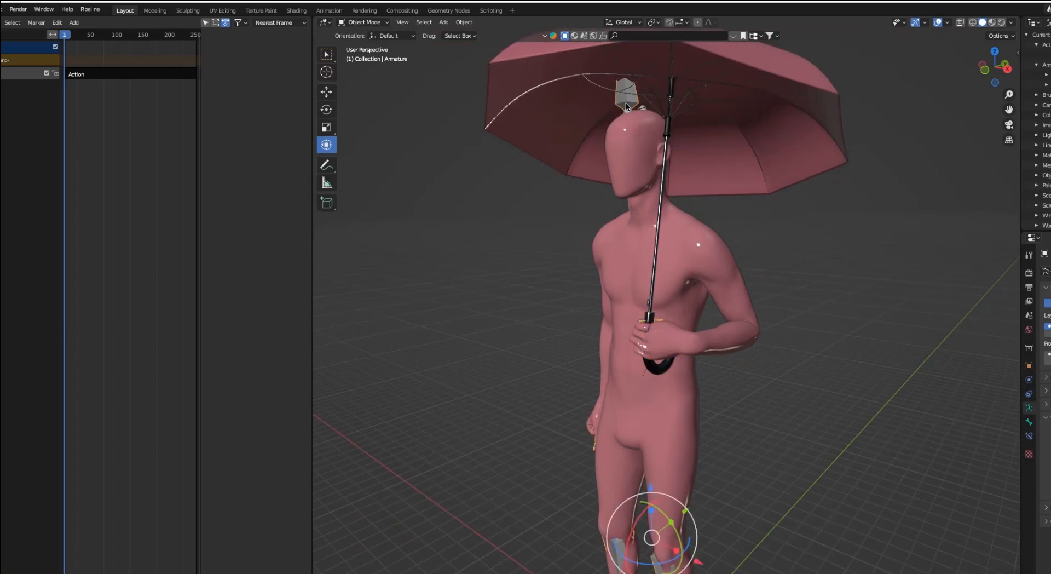
{"action": "key", "text": "ctrl+p"}
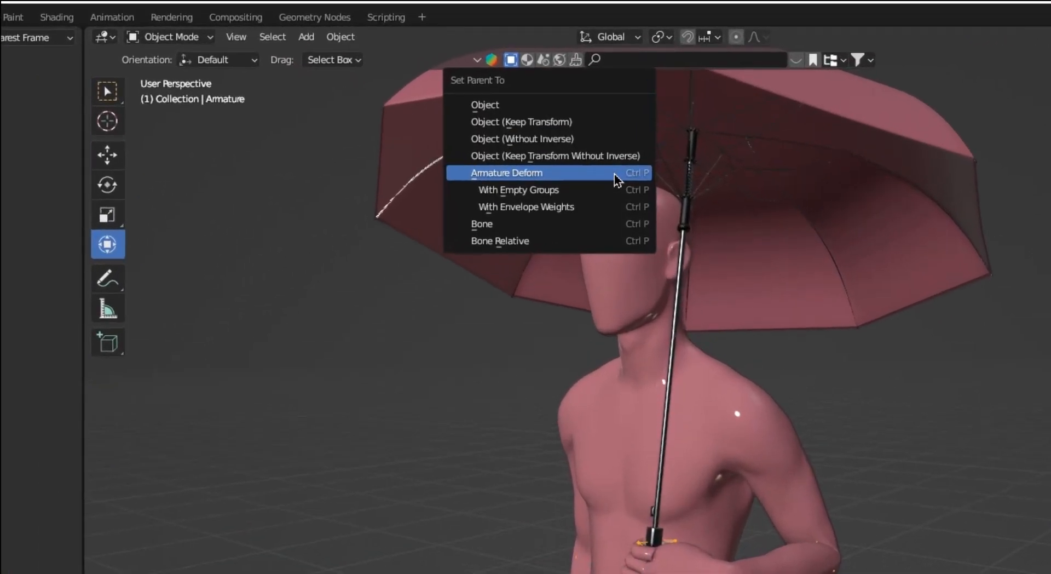
{"action": "left_click", "coordinate": [584, 224]}
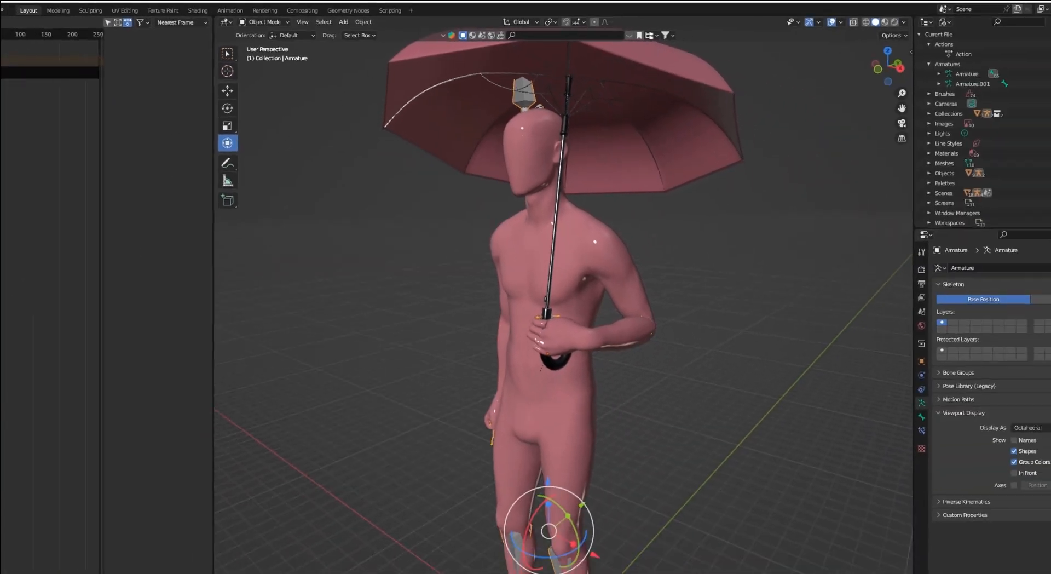
- Play back the character's animation and inspect the suited avatar with the umbrella in the garment program
{"action": "key", "text": "space"}
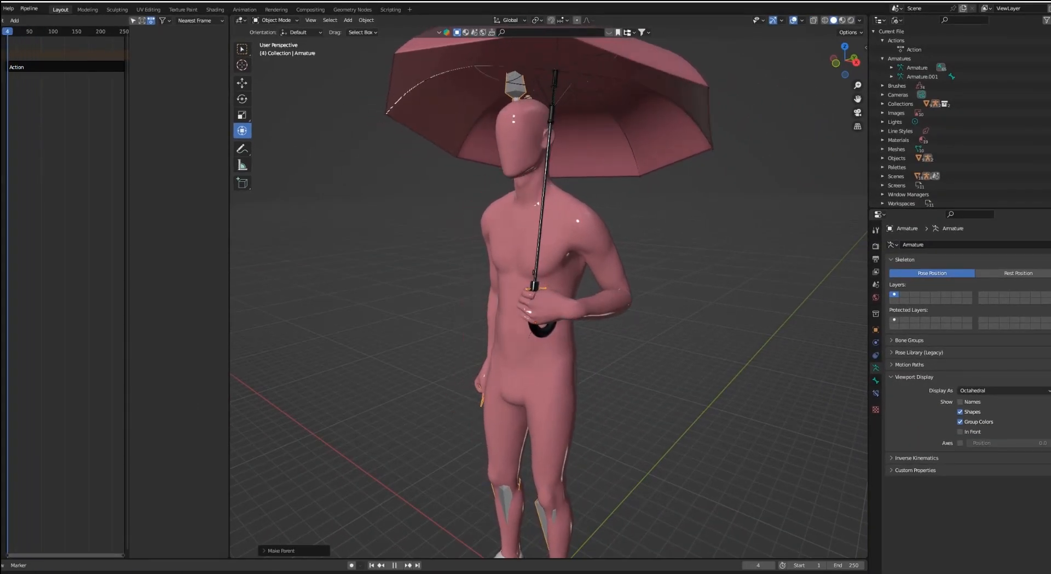
{"action": "key", "text": "space"}
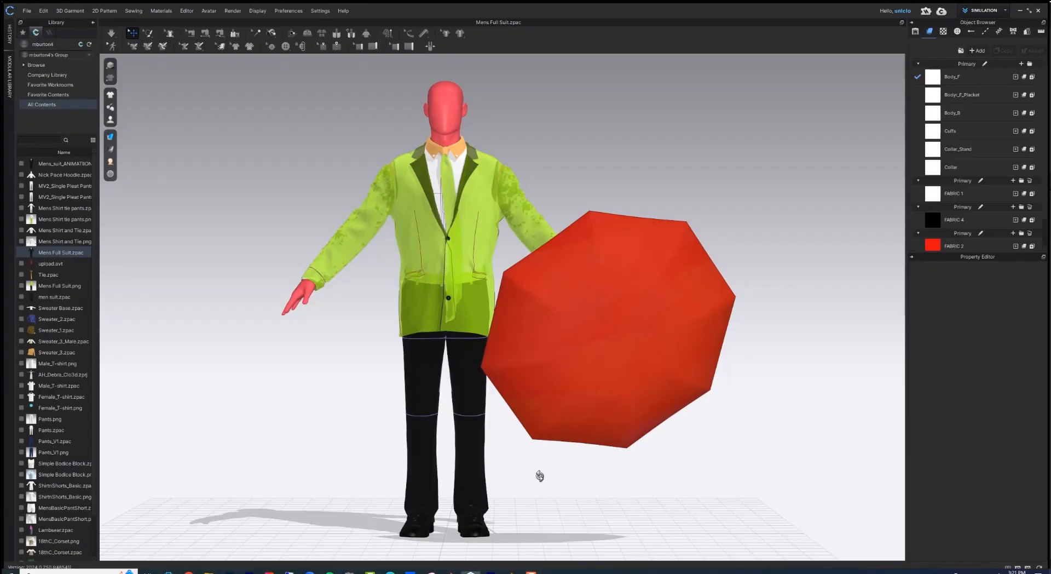
{"action": "right_click_drag", "start_coordinate": [540, 475], "coordinate": [514, 482]}
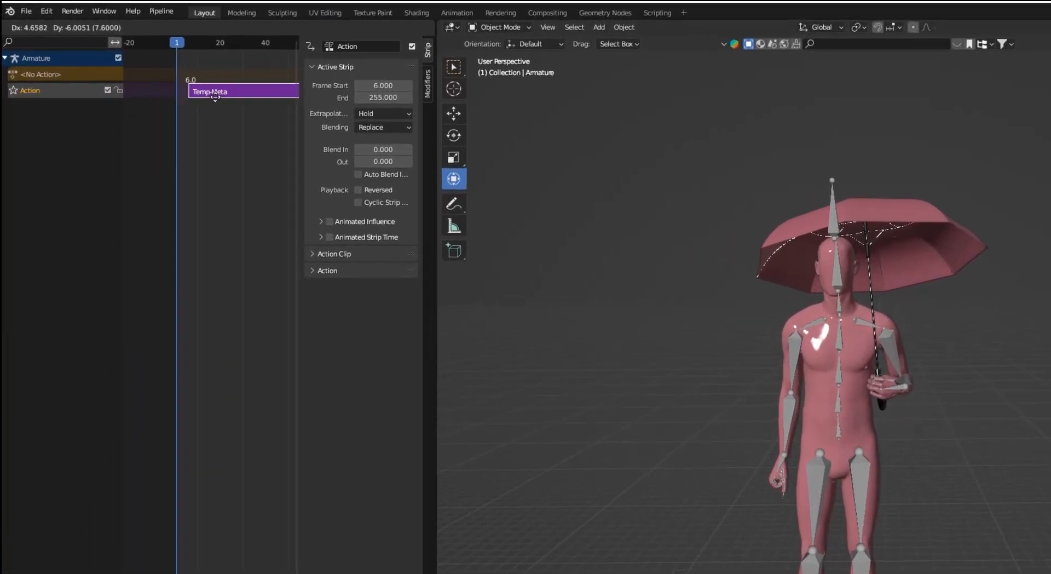
- Shift the character's Action strip along its track to start at frame 12
{"action": "left_click", "coordinate": [219, 108]}
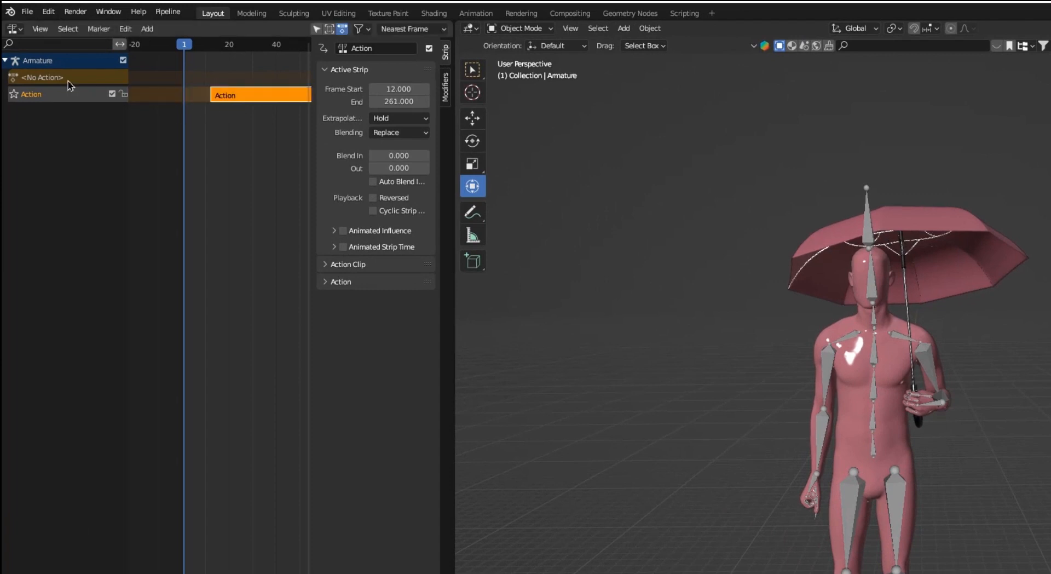
- Clear all transforms on every bone of the character's armature in Pose Mode, keying the rest pose at frame 1
{"action": "key", "text": "ctrl+z"}
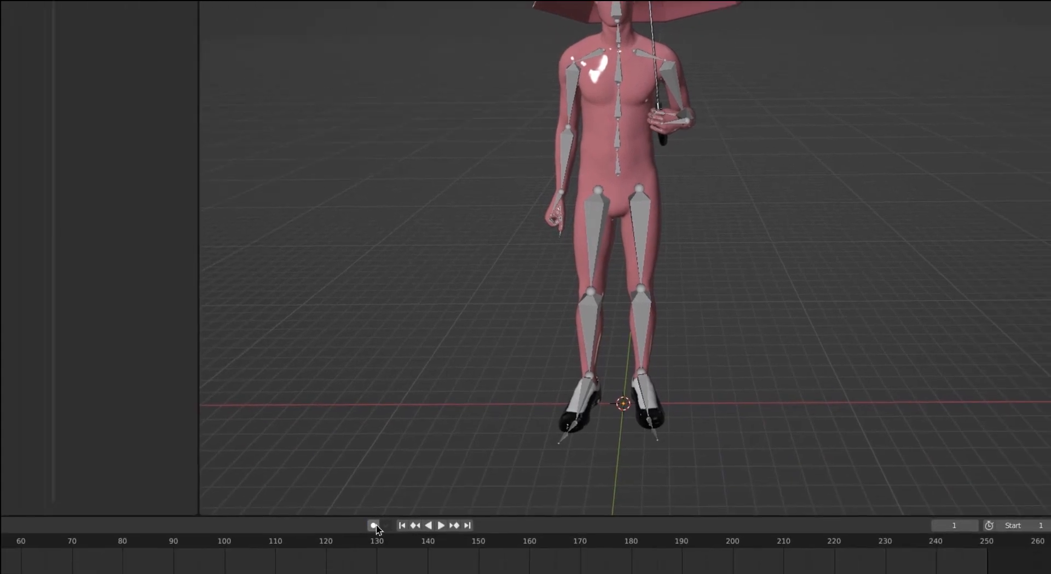
{"action": "left_click", "coordinate": [328, 15]}
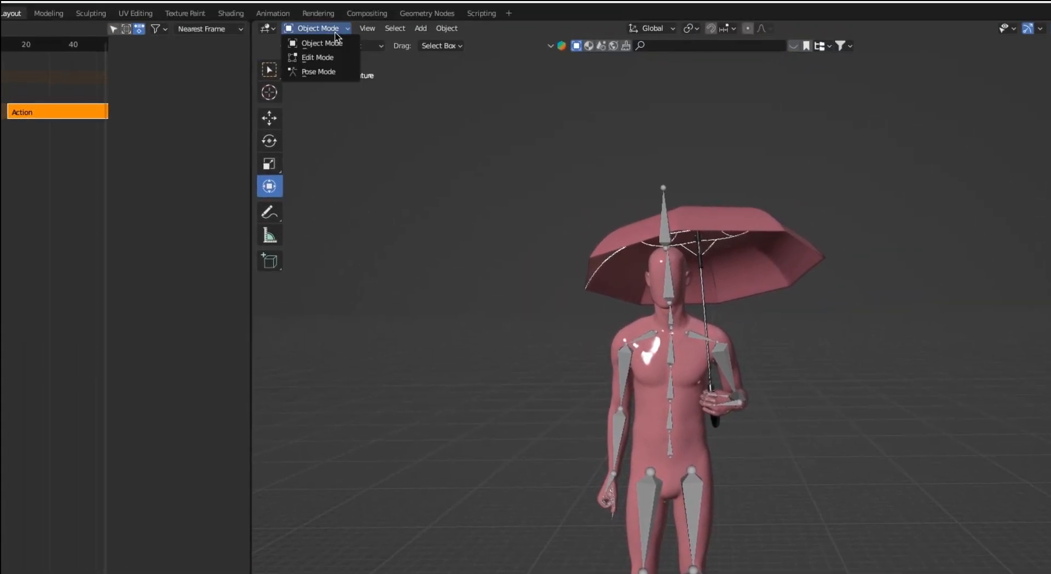
{"action": "left_click", "coordinate": [316, 71]}
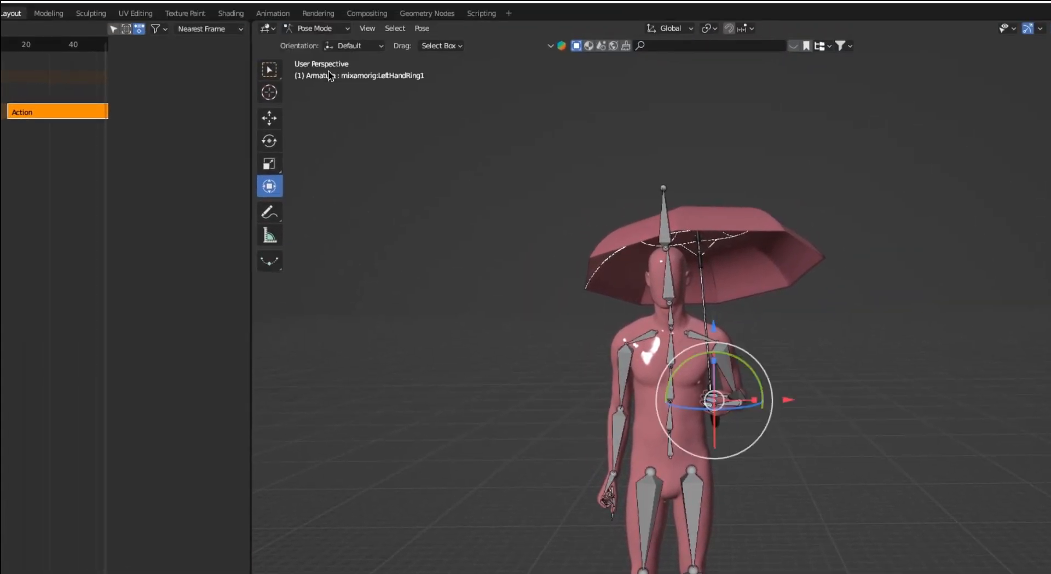
{"action": "left_click", "coordinate": [667, 236]}
{"action": "key", "text": "a"}
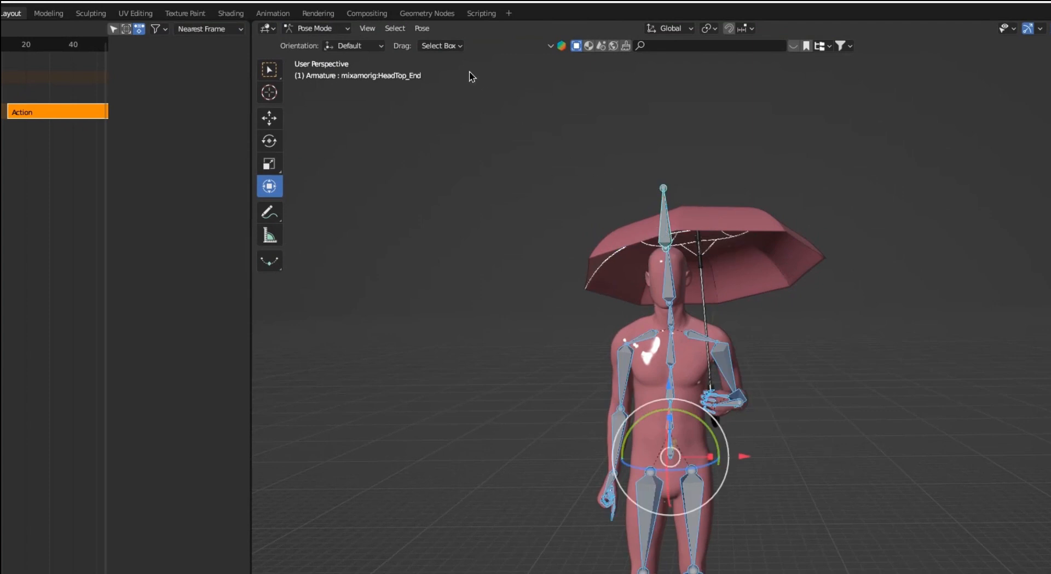
{"action": "left_click", "coordinate": [423, 29]}
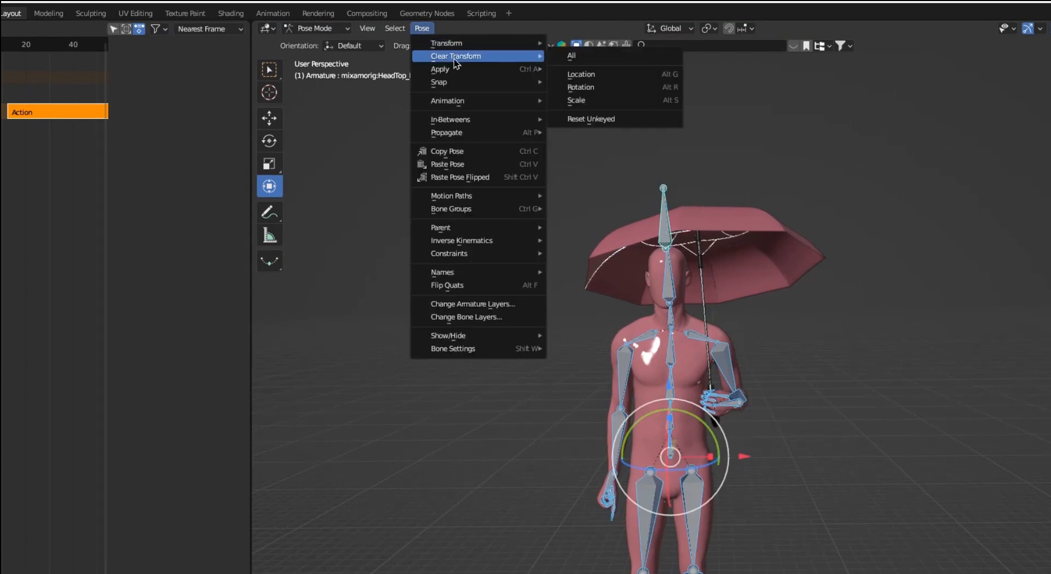
{"action": "left_click", "coordinate": [575, 57]}
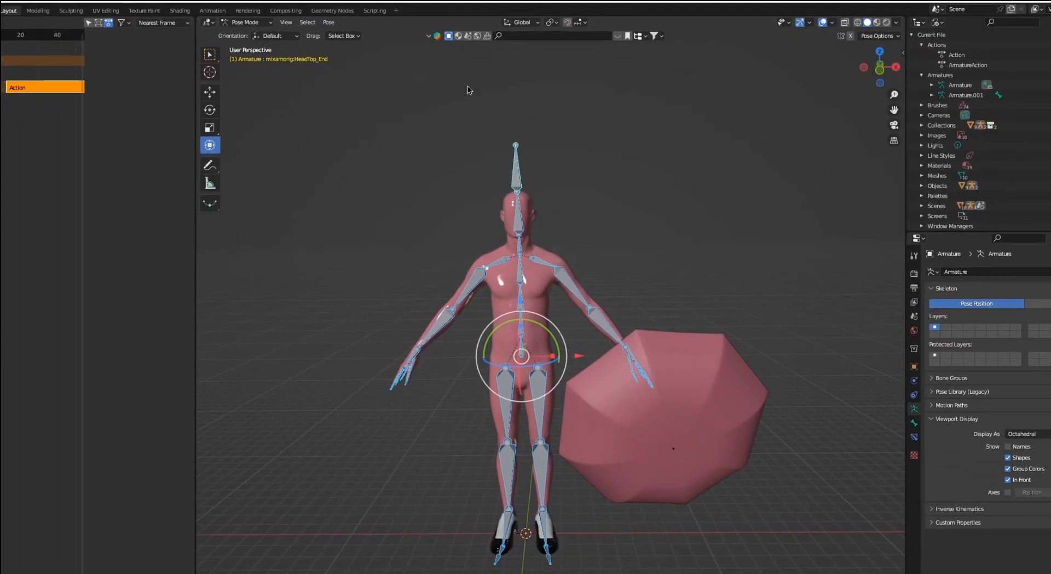
- Rotate the left forearm bone outward and upward so the attached umbrella lifts clear of the body
{"action": "left_click", "coordinate": [593, 320]}
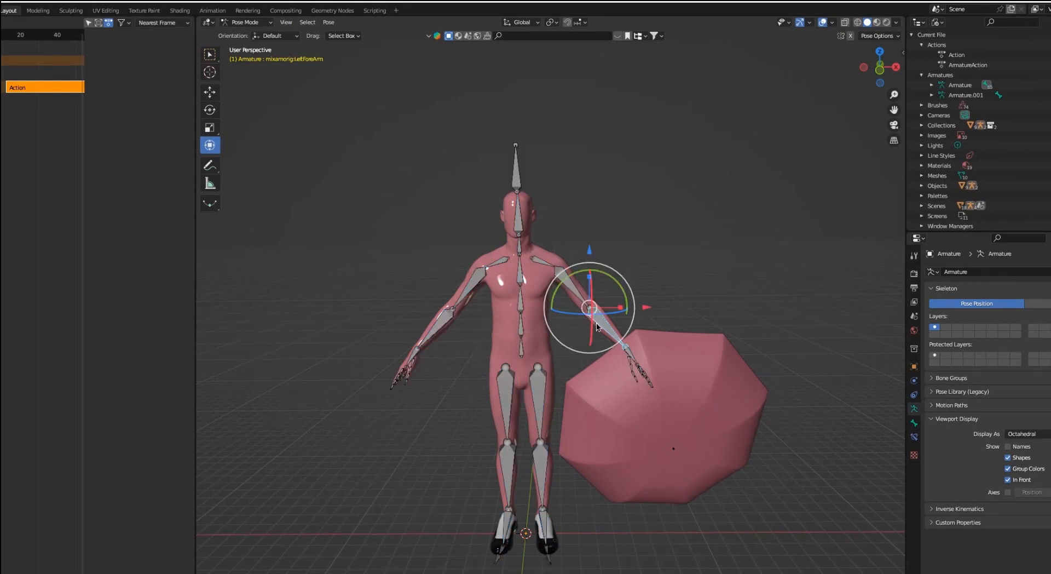
{"action": "mouse_move", "coordinate": [626, 299]}
{"action": "left_mouse_down"}
{"action": "mouse_move", "coordinate": [624, 278]}
{"action": "mouse_move", "coordinate": [629, 291]}
{"action": "left_mouse_up"}
{"action": "middle_click_drag", "start_coordinate": [628, 383], "coordinate": [569, 320]}
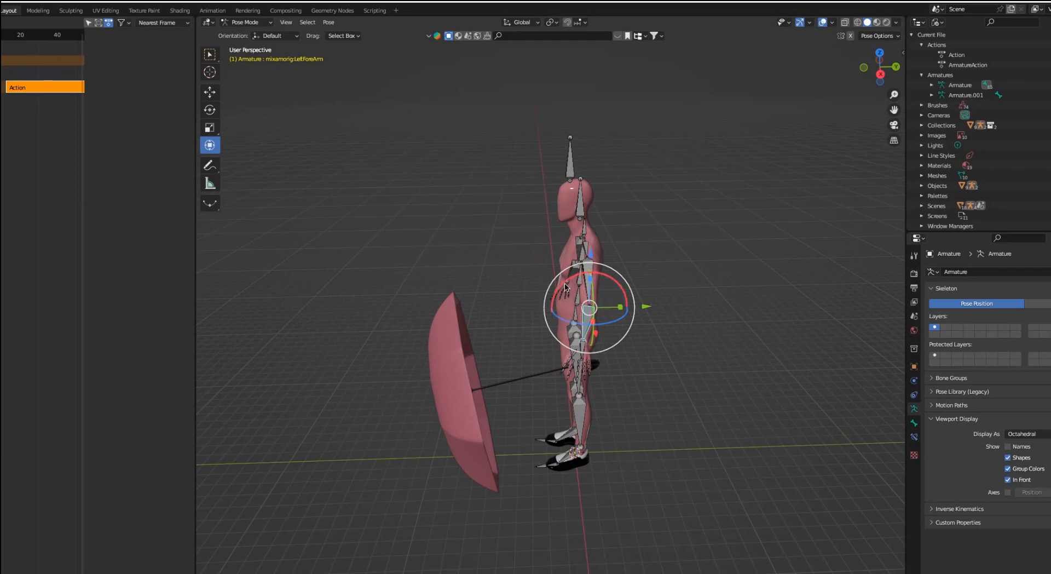
{"action": "left_click_drag", "start_coordinate": [567, 287], "coordinate": [599, 285]}
{"action": "middle_click_drag", "start_coordinate": [594, 380], "coordinate": [721, 360]}
{"action": "left_click_drag", "start_coordinate": [618, 278], "coordinate": [618, 279]}
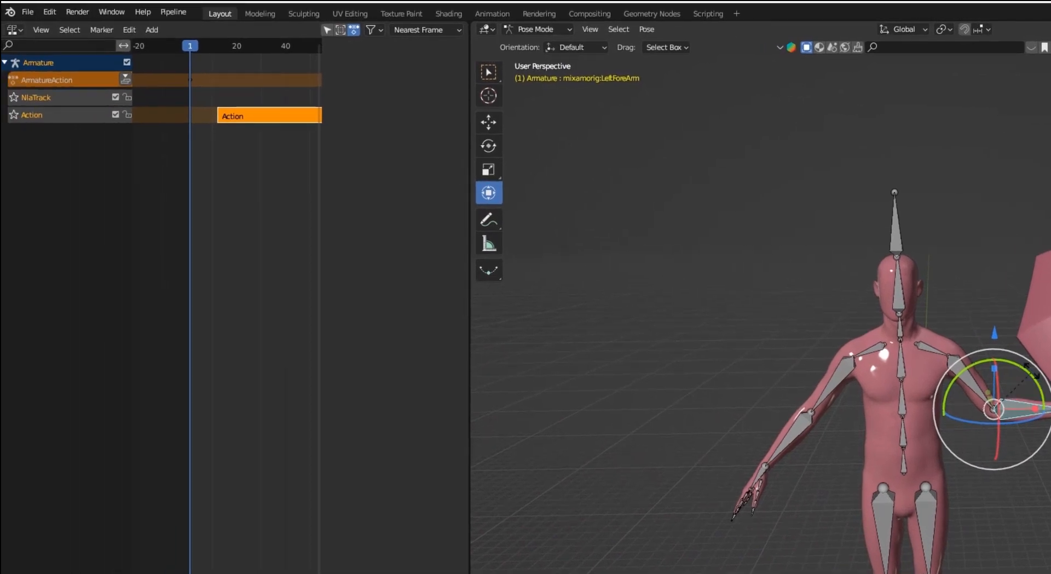
{"action": "left_click_drag", "start_coordinate": [1032, 371], "coordinate": [1023, 350]}
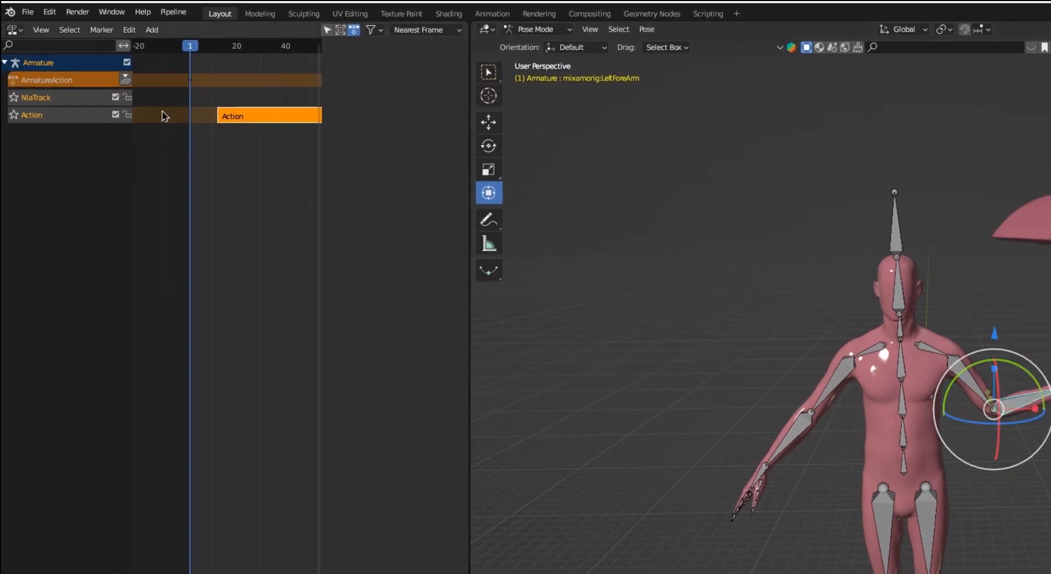
- Push the armature's keyed pose down into an NLA strip, set its extrapolation to Nothing and adjust its end frame
{"action": "left_click", "coordinate": [126, 80]}
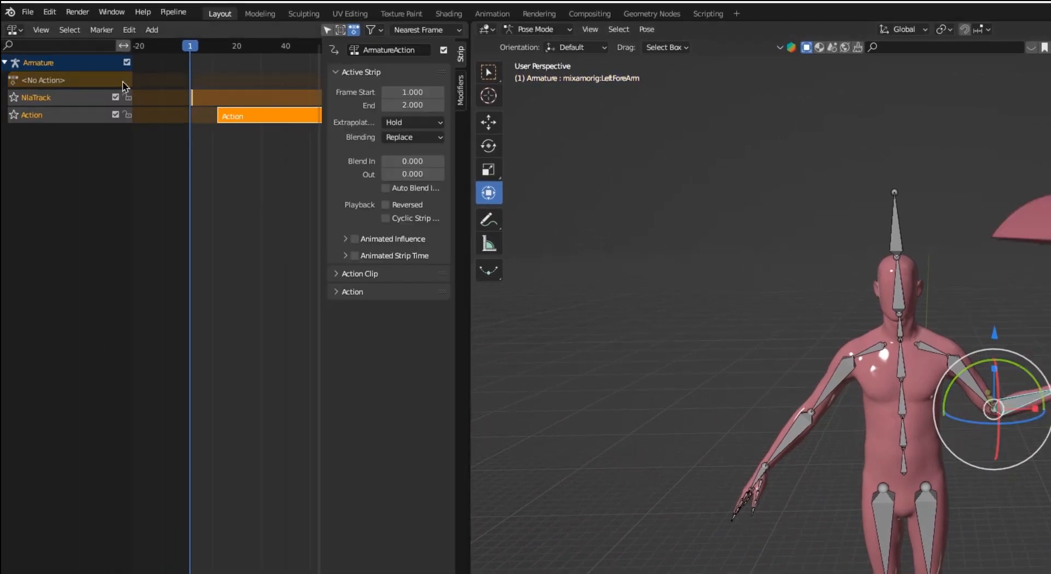
{"action": "left_click", "coordinate": [415, 123]}
{"action": "left_click", "coordinate": [414, 138]}
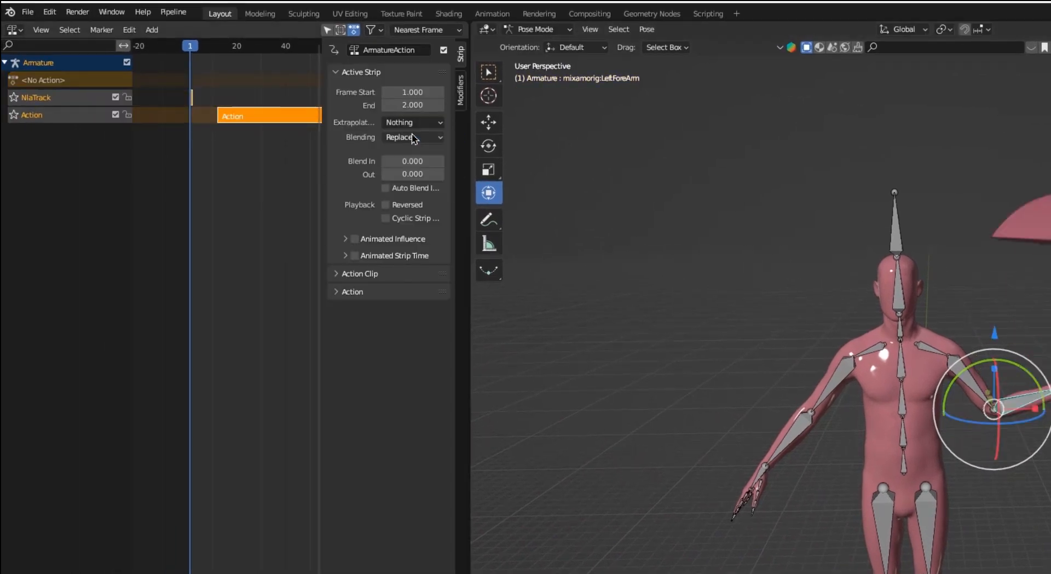
{"action": "left_click_drag", "start_coordinate": [412, 105], "coordinate": [479, 105]}
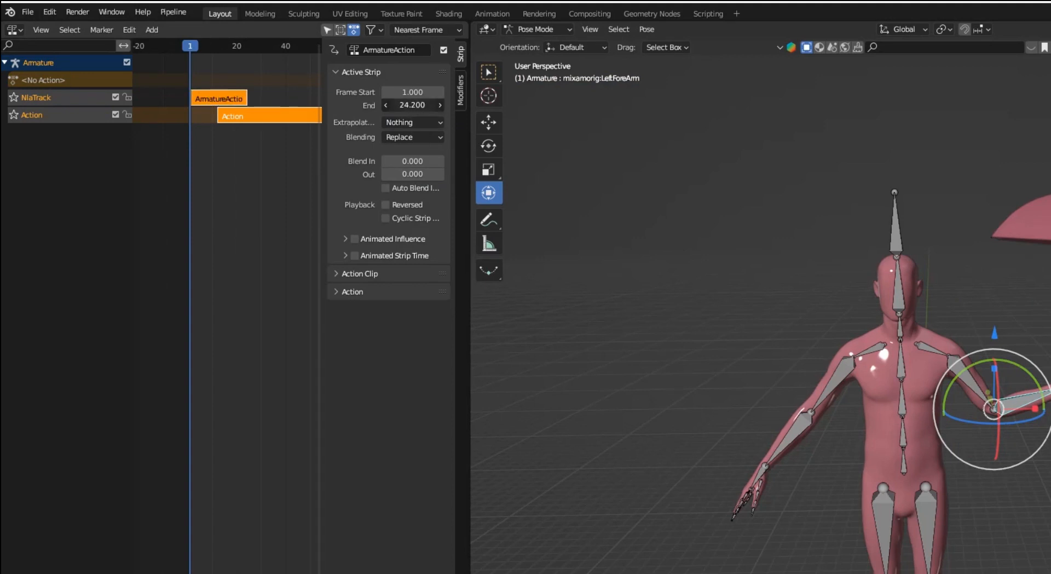
{"action": "left_click", "coordinate": [410, 107]}
{"action": "key", "text": "Return"}
- Give the pose strip a Blend Out of about 2.1 frames and scrub the timeline to check the transition
{"action": "key", "text": "space"}
{"action": "left_click_drag", "start_coordinate": [427, 179], "coordinate": [438, 174]}
{"action": "mouse_move", "coordinate": [217, 51]}
{"action": "left_mouse_down"}
{"action": "mouse_move", "coordinate": [239, 59]}
{"action": "mouse_move", "coordinate": [212, 59]}
{"action": "left_mouse_up"}
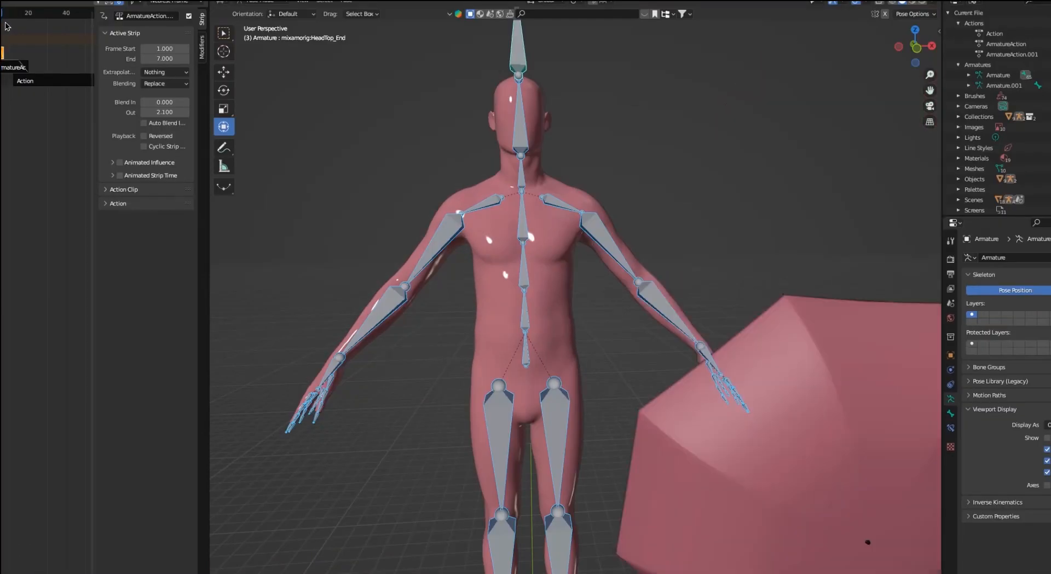
{"action": "left_click_drag", "start_coordinate": [7, 26], "coordinate": [43, 41]}
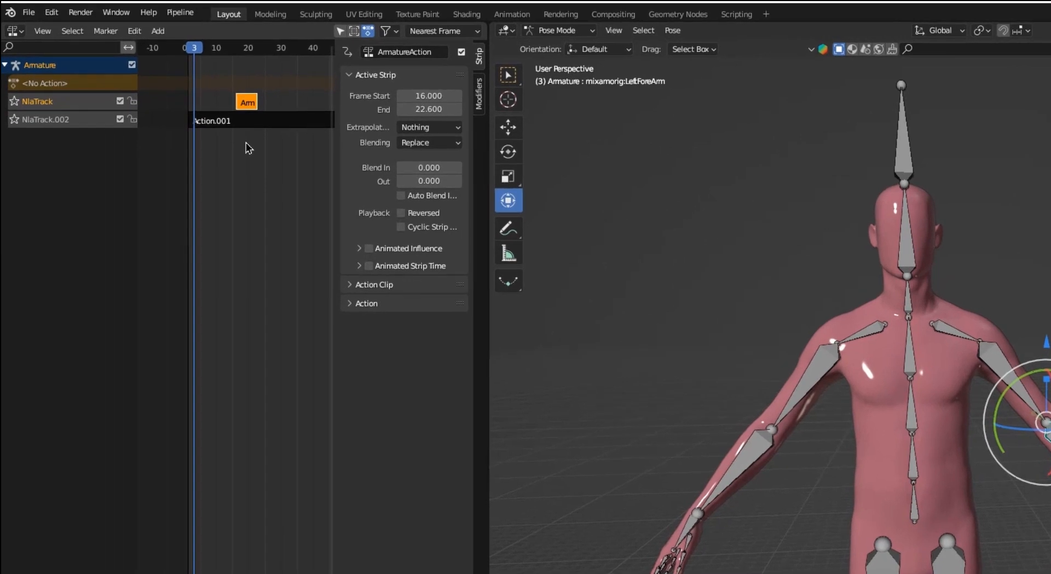
- Select both NLA strips and bake the armature's action from frame 1 to 250 in Object Mode with Overwrite Current Action
{"action": "left_click", "coordinate": [246, 124]}
{"action": "left_click", "coordinate": [245, 101], "text": "shift"}
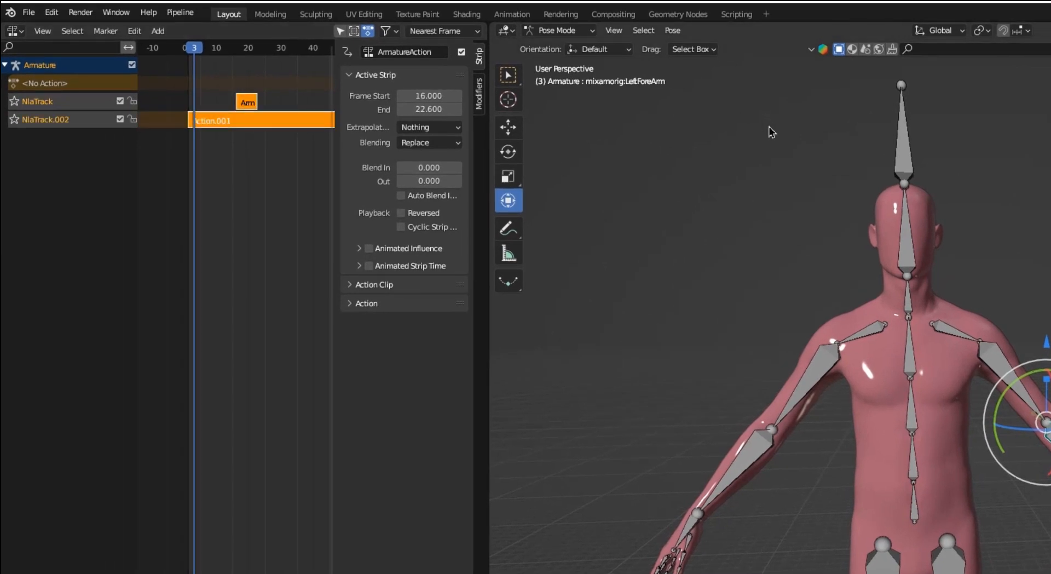
{"action": "left_click", "coordinate": [558, 30]}
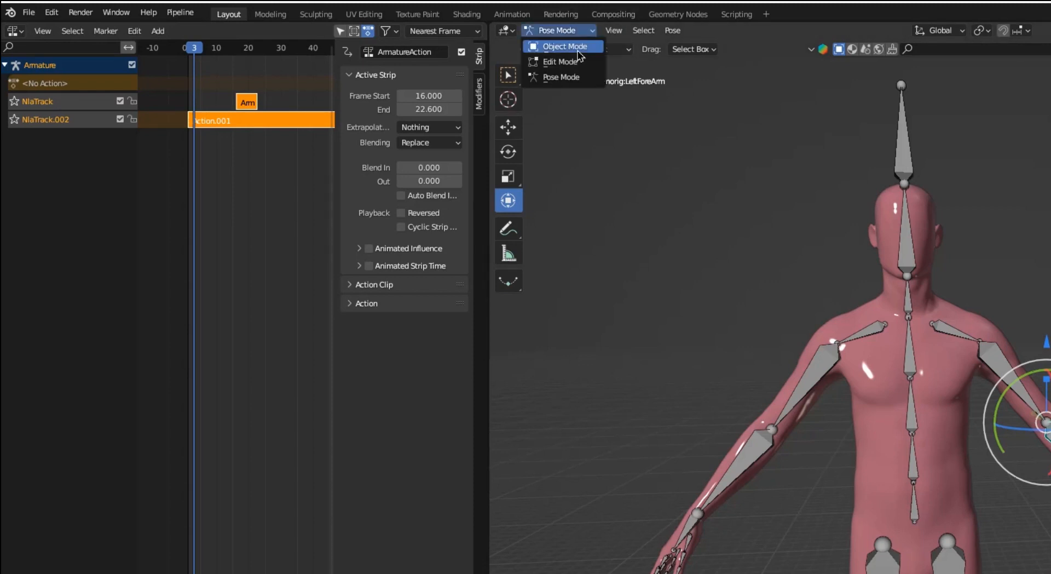
{"action": "left_click", "coordinate": [547, 45]}
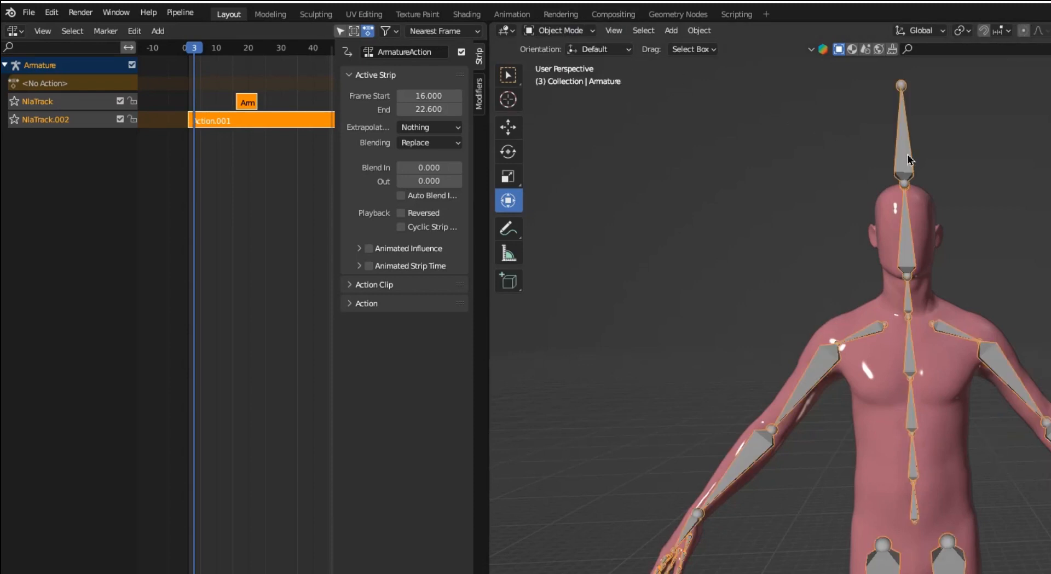
{"action": "left_click", "coordinate": [700, 30]}
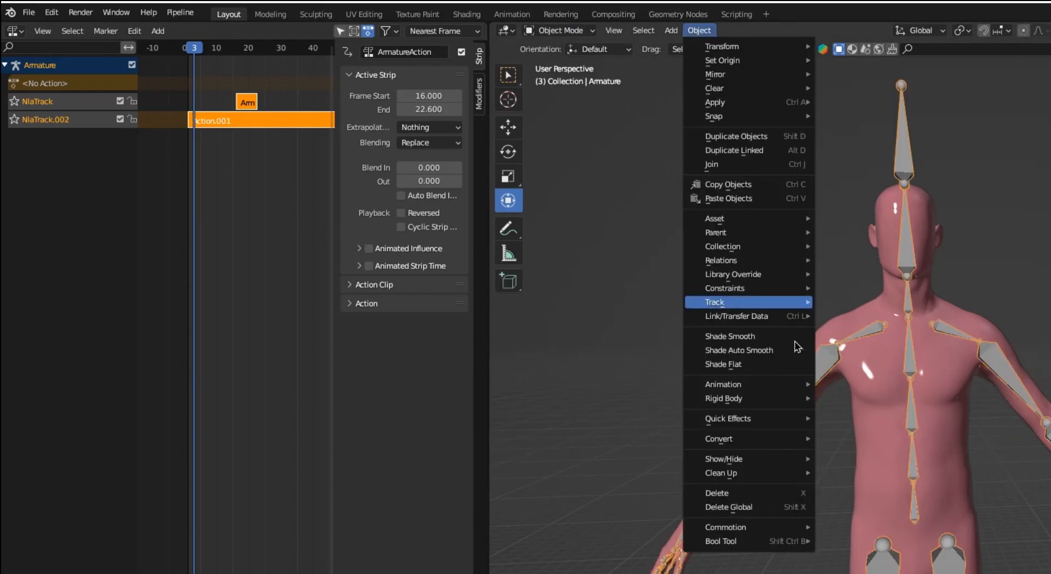
{"action": "mouse_move", "coordinate": [777, 391]}
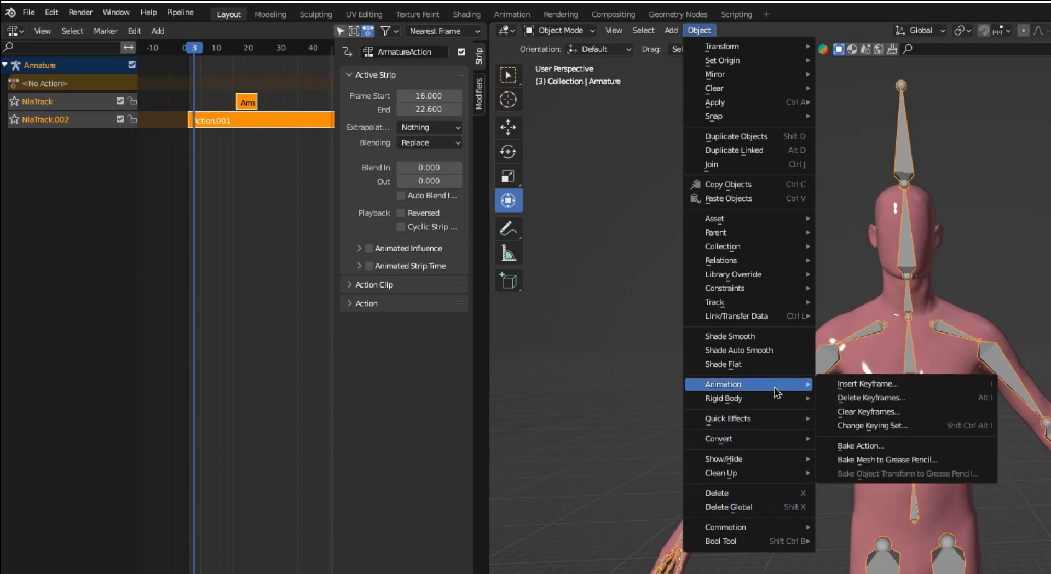
{"action": "left_click", "coordinate": [875, 445]}
{"action": "left_click", "coordinate": [904, 573]}
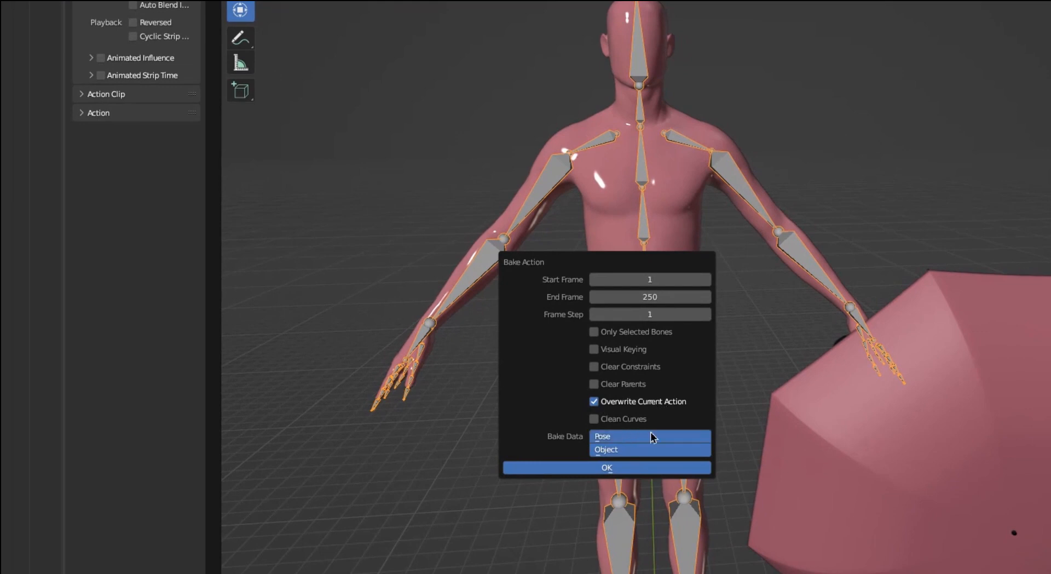
{"action": "left_click", "coordinate": [624, 468]}
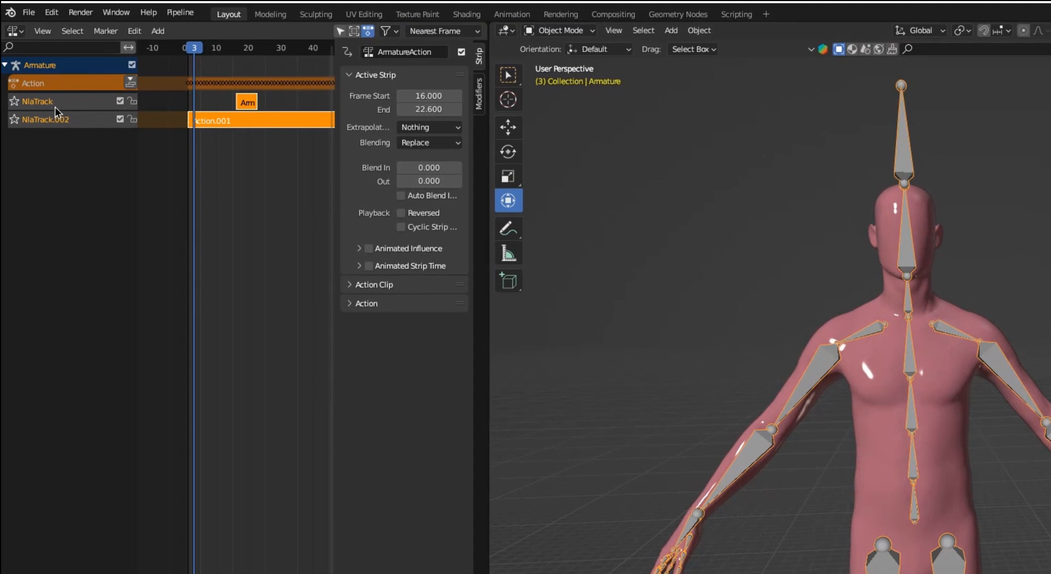
- Push the baked action down into its own NLA strip and delete the old Action.001 and ArmatureAction strips
{"action": "key", "text": "ctrl+z"}
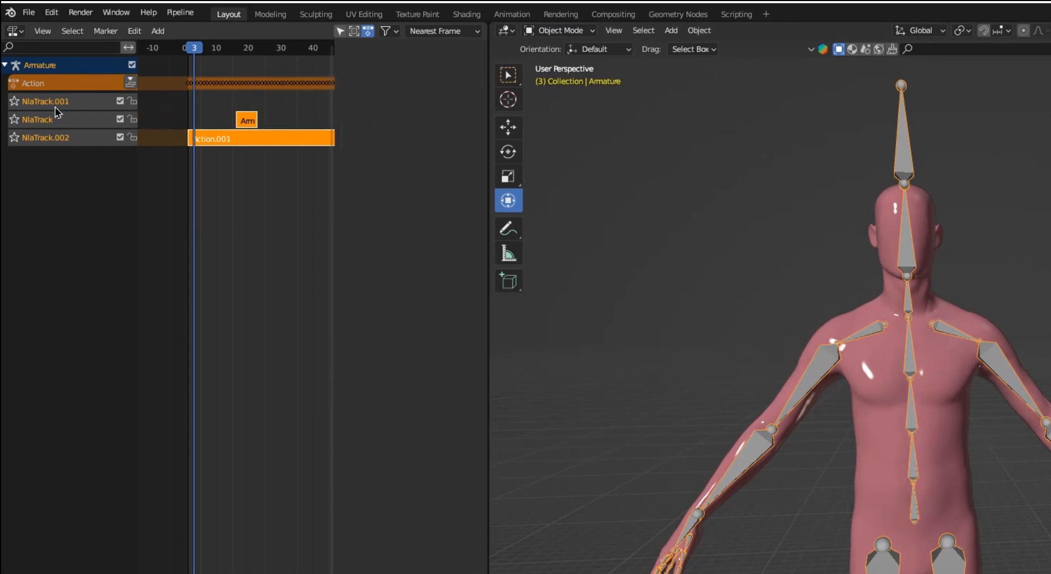
{"action": "left_click", "coordinate": [130, 82]}
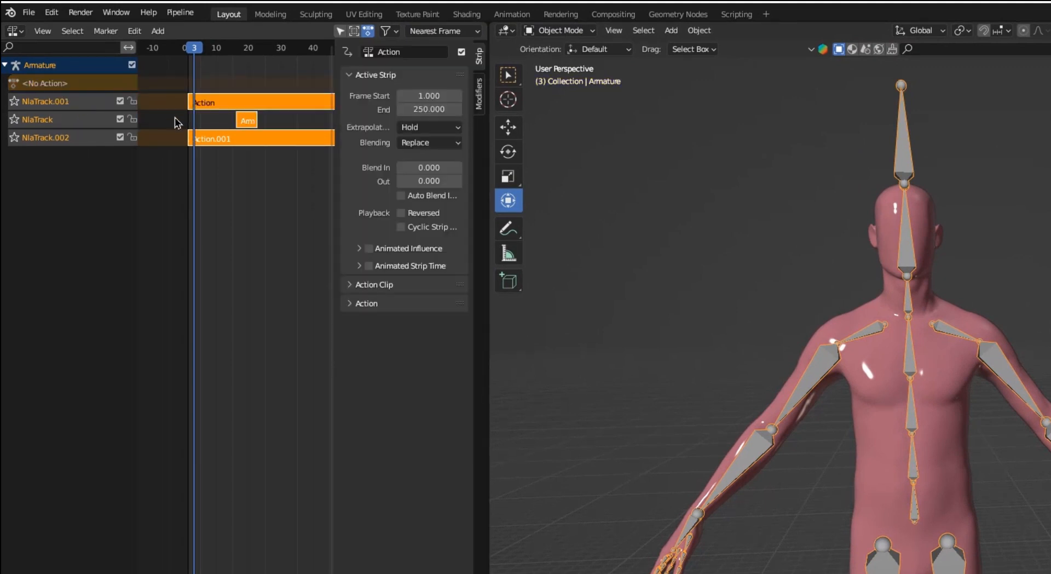
{"action": "left_click", "coordinate": [231, 142]}
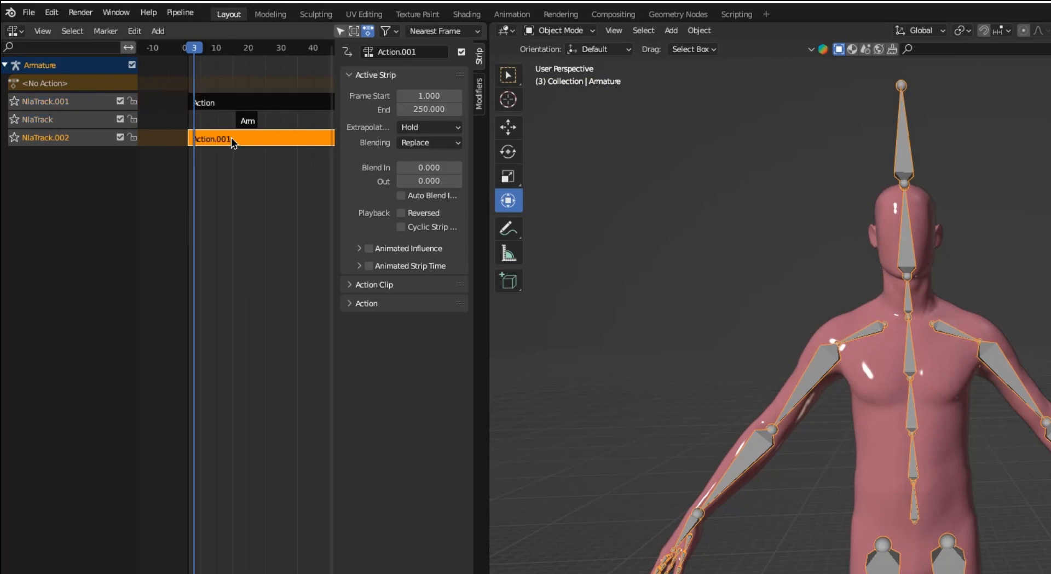
{"action": "key", "text": "x"}
{"action": "left_click", "coordinate": [245, 122]}
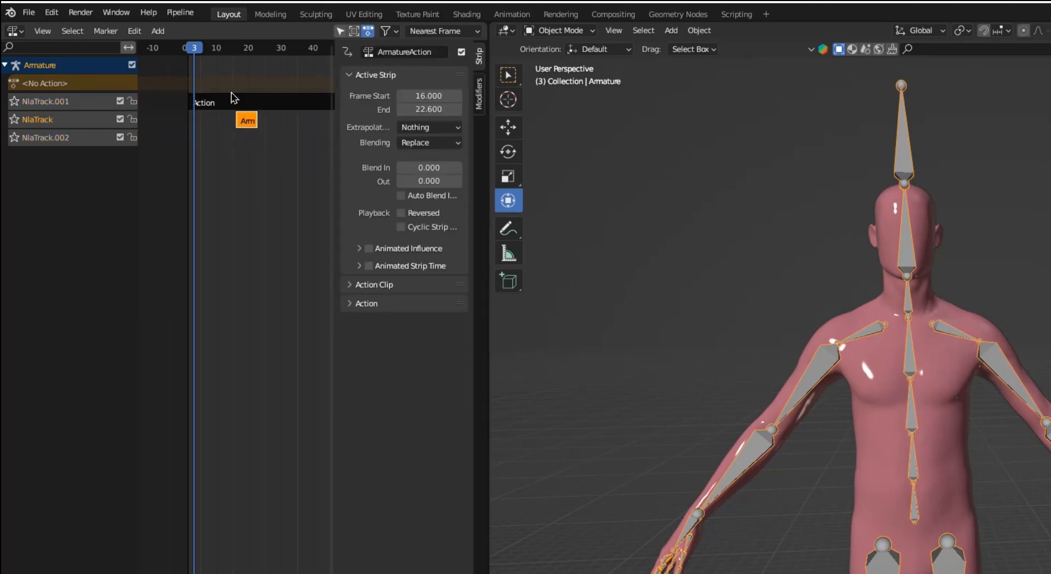
{"action": "key", "text": "x"}
{"action": "left_click", "coordinate": [201, 50]}
{"action": "mouse_move", "coordinate": [202, 53]}
{"action": "left_mouse_down"}
{"action": "mouse_move", "coordinate": [272, 59]}
{"action": "mouse_move", "coordinate": [200, 57]}
{"action": "left_mouse_up"}
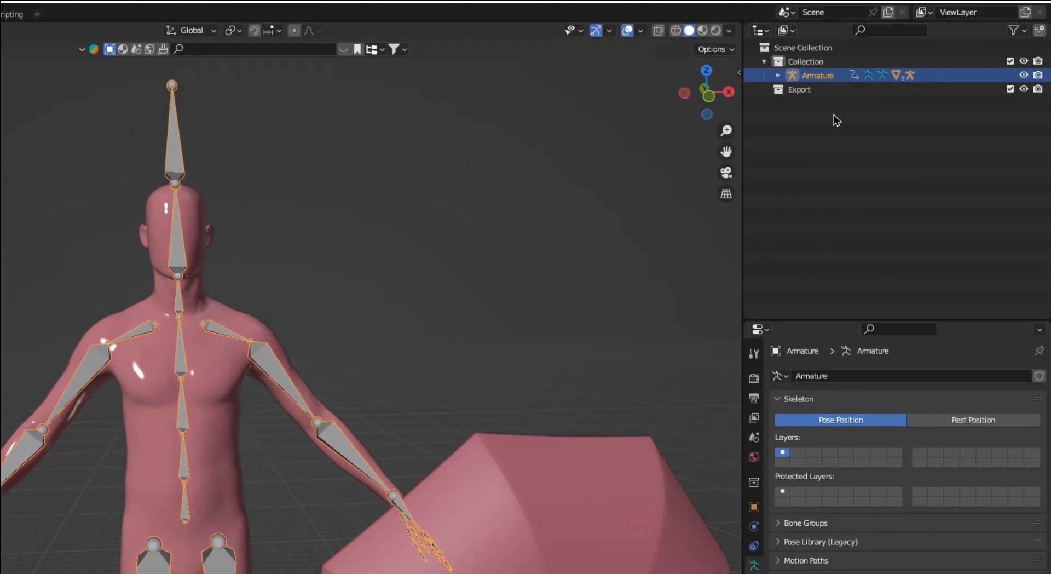
- Switch the outliner to the Blender File display and delete the unused Action.001 and ArmatureAction data
{"action": "left_click", "coordinate": [787, 30]}
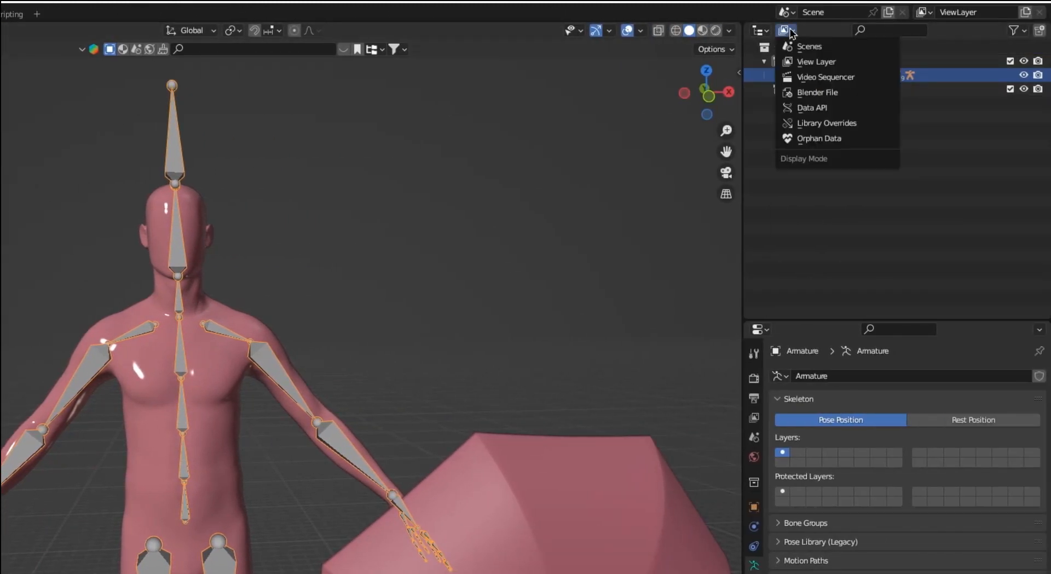
{"action": "left_click", "coordinate": [816, 92]}
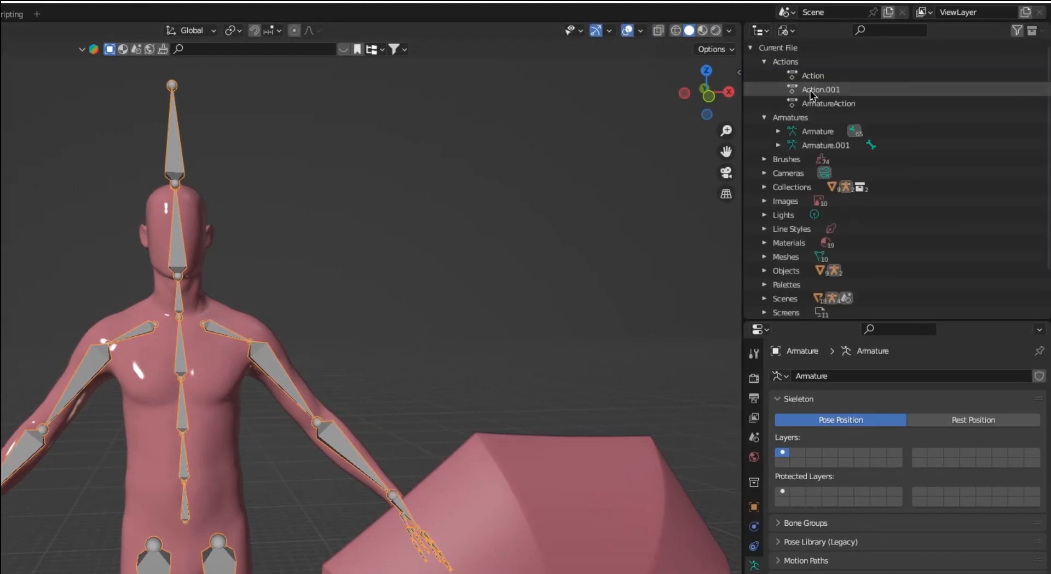
{"action": "left_click", "coordinate": [811, 92]}
{"action": "right_click", "coordinate": [810, 92]}
{"action": "left_click", "coordinate": [811, 92]}
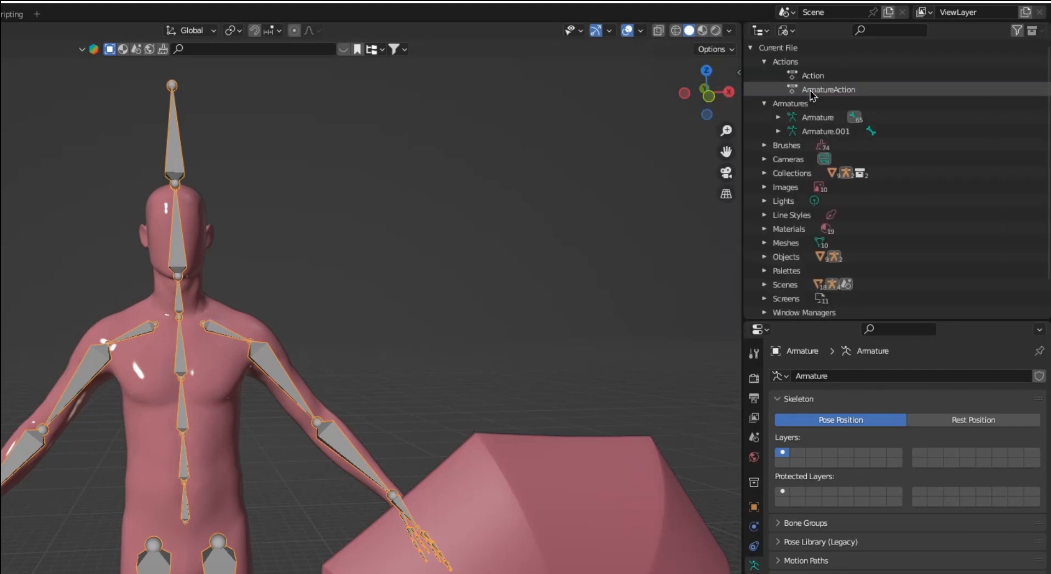
{"action": "right_click", "coordinate": [810, 92]}
{"action": "left_click", "coordinate": [812, 92]}
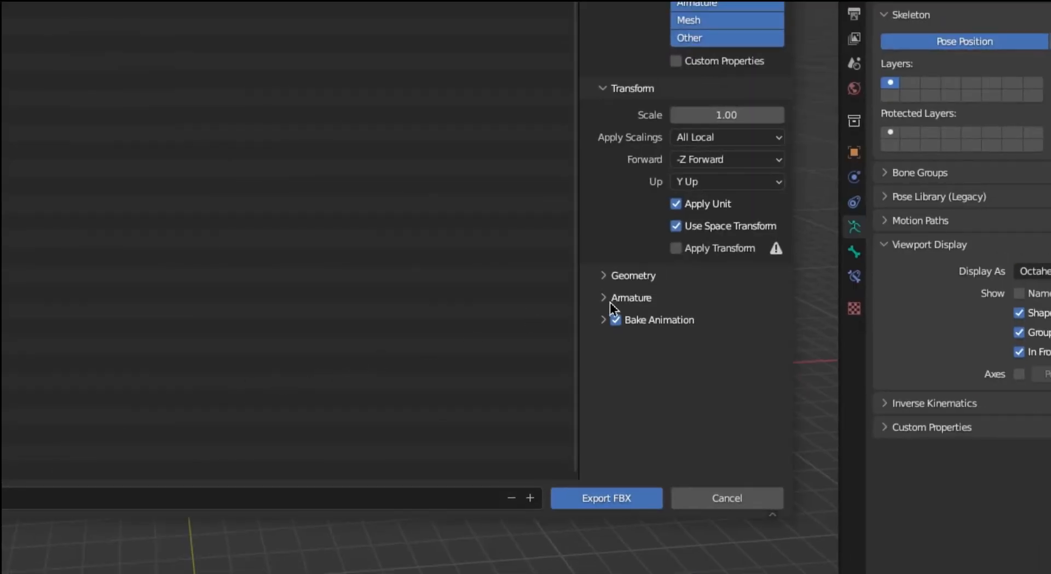
- Review the geometry and armature export options and export the FBX with Apply Modifiers and Bake Animation on and Add Leaf Bones off
{"action": "left_click", "coordinate": [604, 277]}
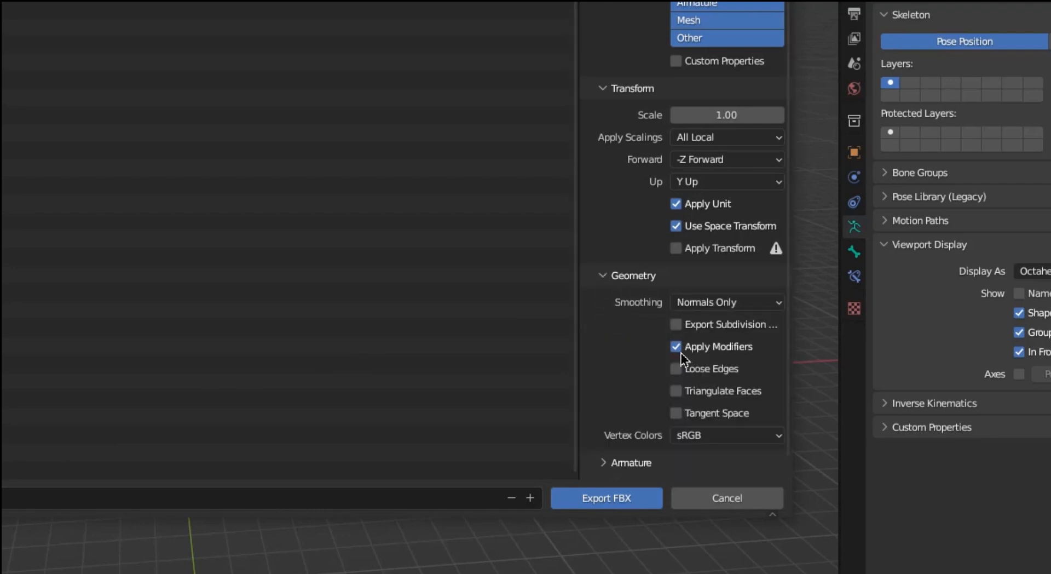
{"action": "left_click", "coordinate": [603, 276]}
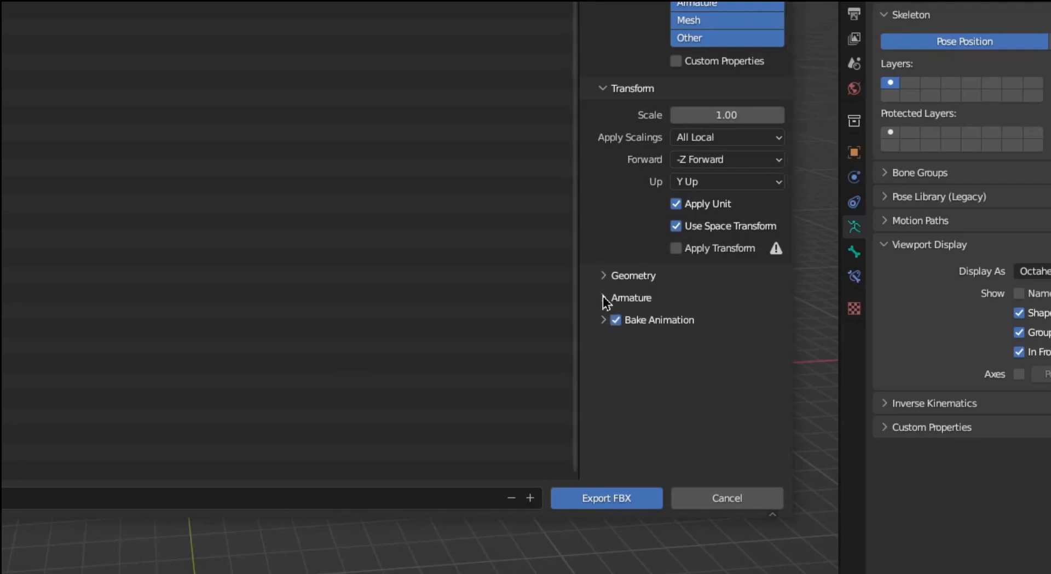
{"action": "left_click", "coordinate": [603, 298]}
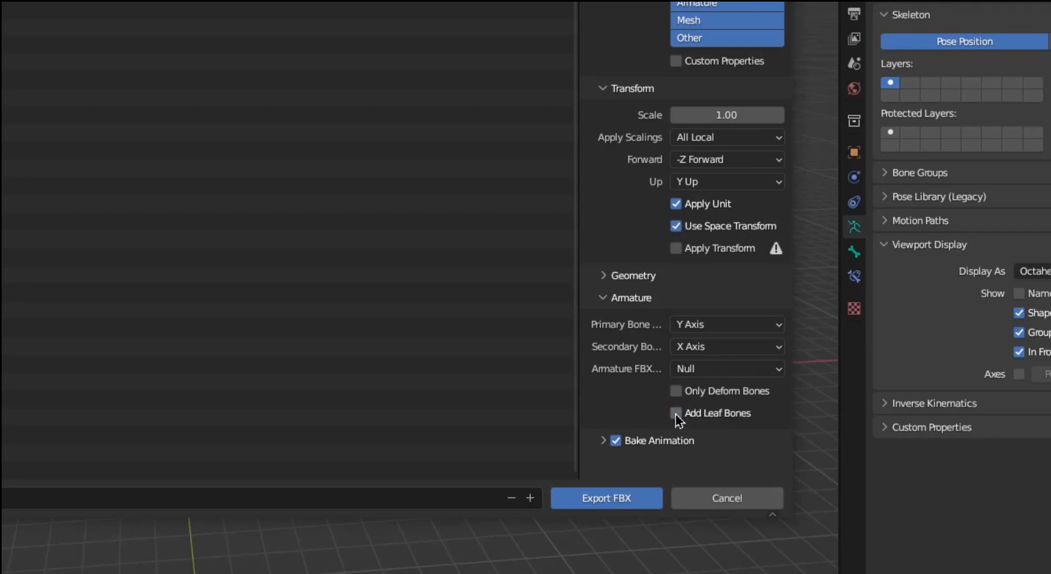
{"action": "left_click", "coordinate": [622, 498]}
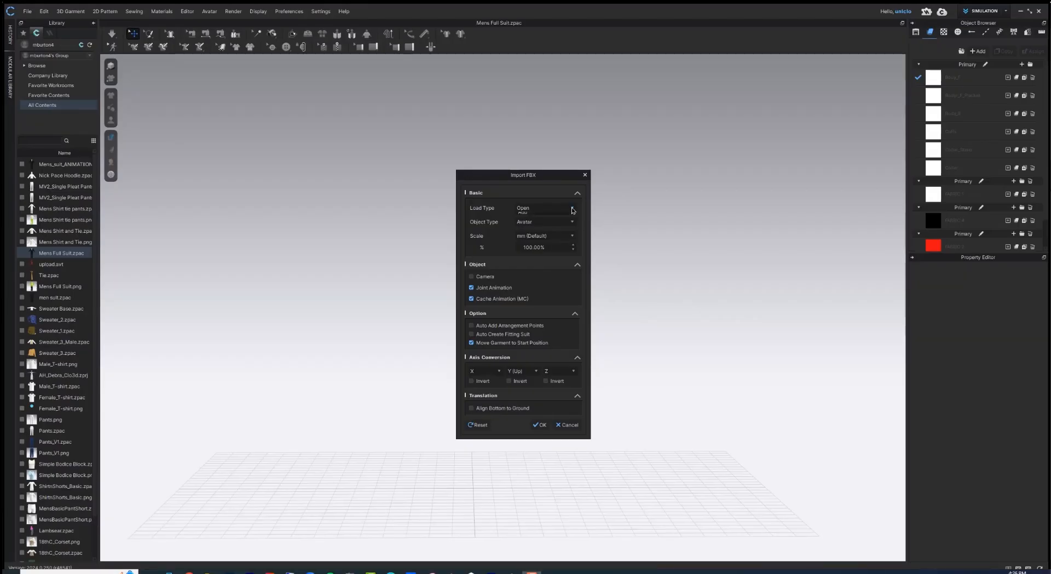
- Switch to the garment program and import the exported FBX as an avatar in mm scale with joint animation
{"action": "left_click", "coordinate": [566, 219]}
{"action": "left_click_drag", "start_coordinate": [506, 257], "coordinate": [475, 255]}
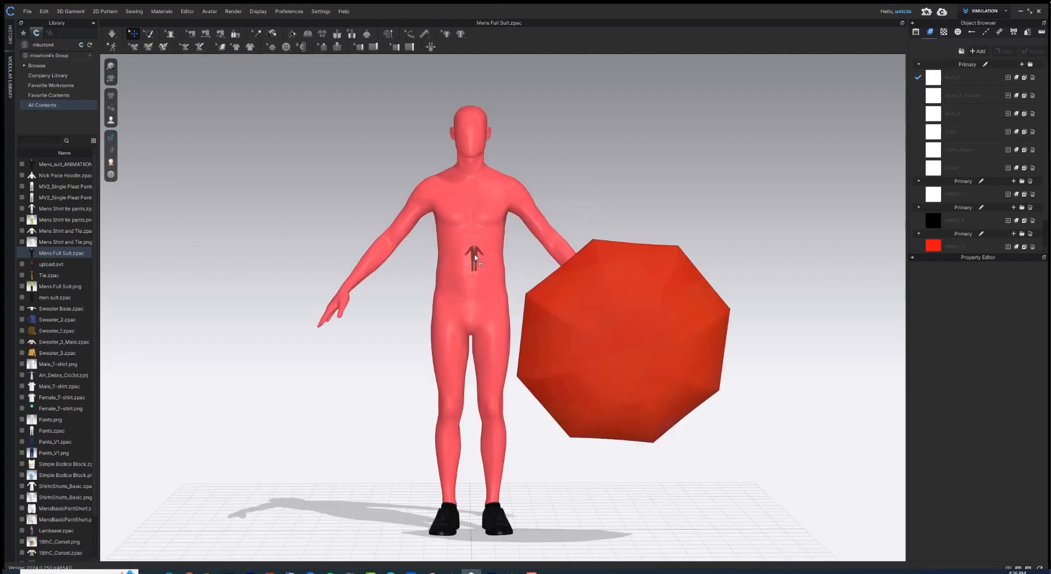